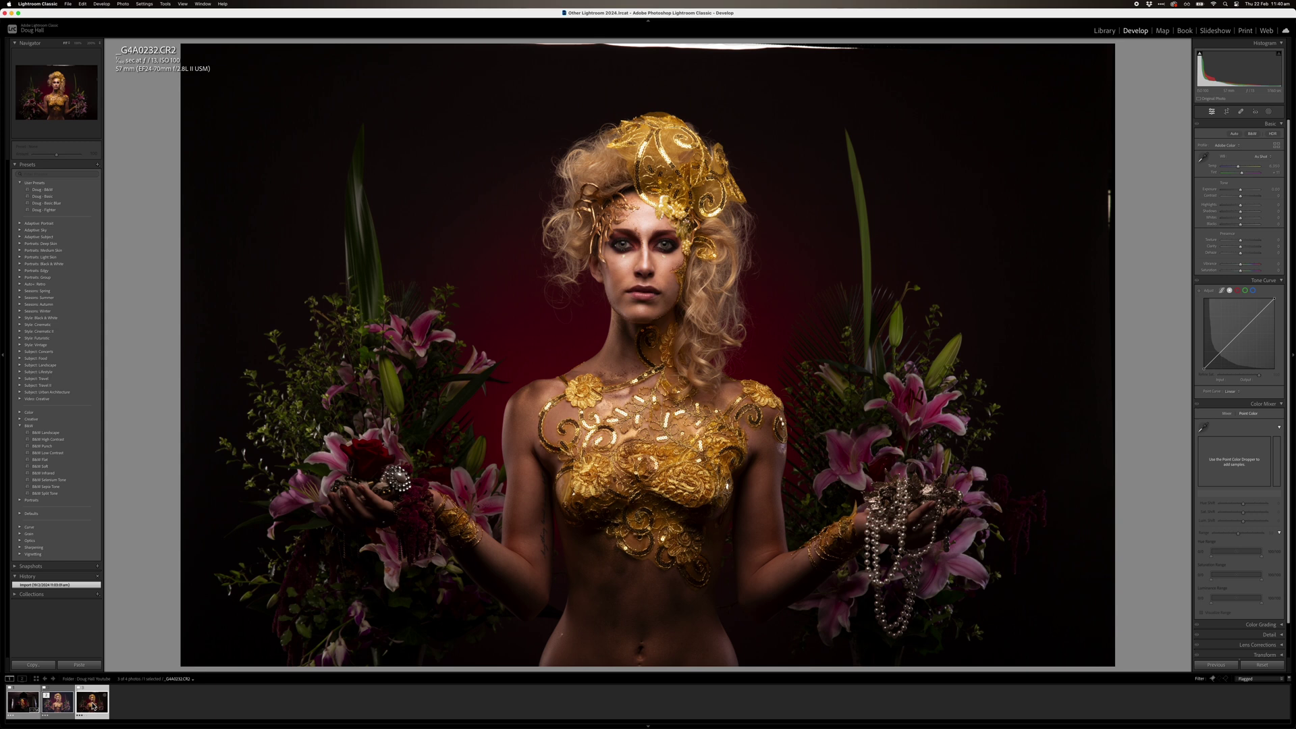
# Create a virtual copy of the retouched colour portrait PSD.
pyautogui.click(16, 707)
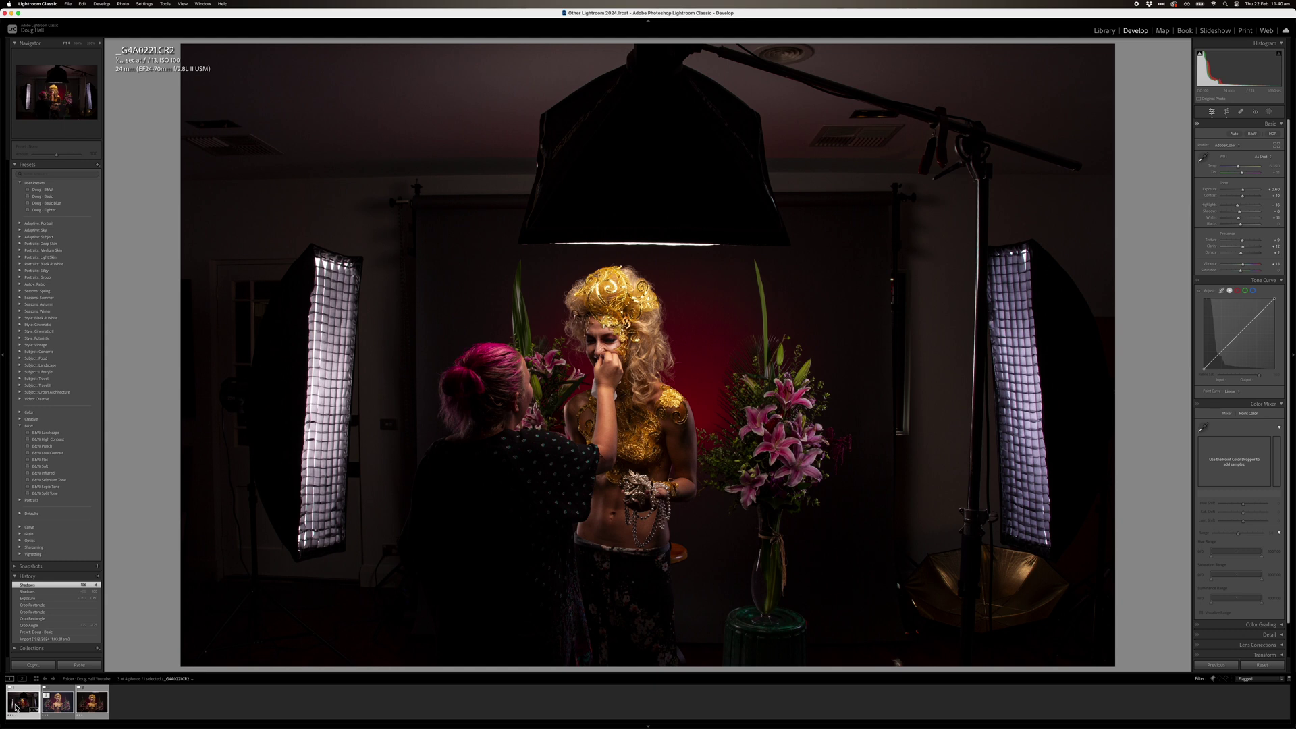
pyautogui.click(47, 708)
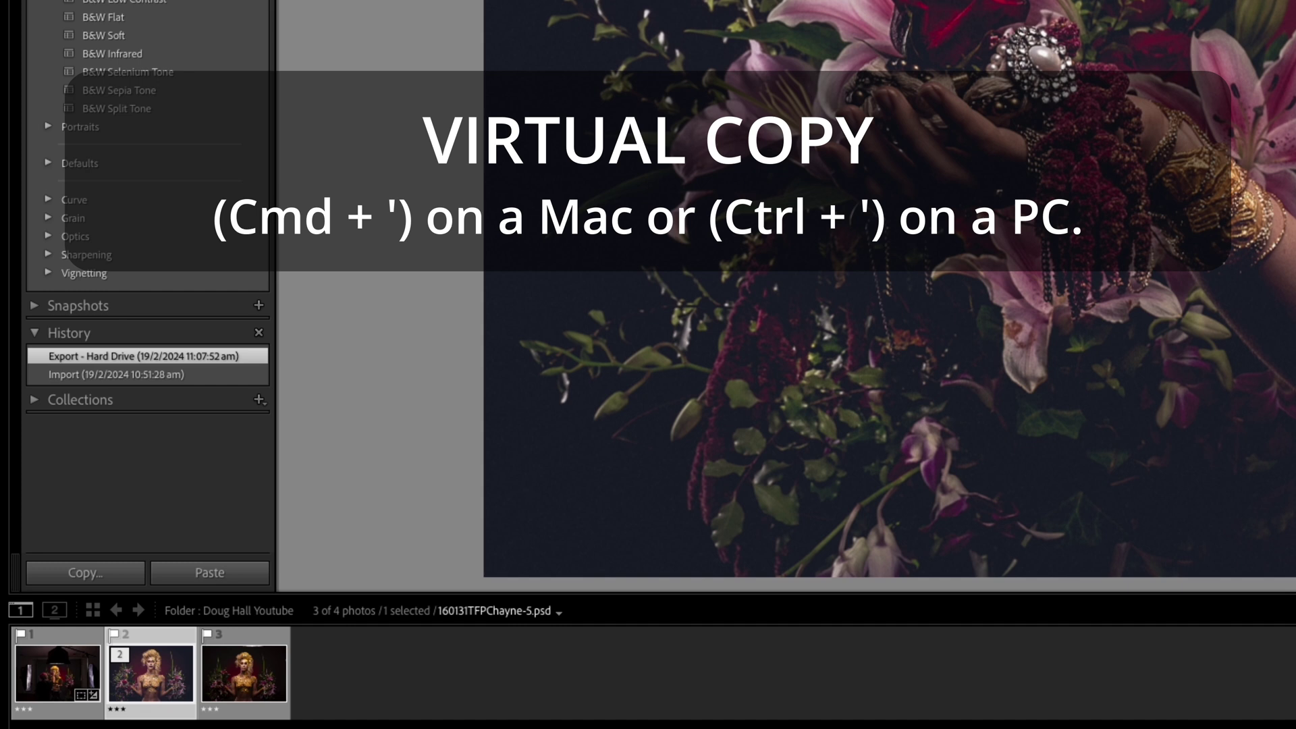
pyautogui.press('super+apostrophe')
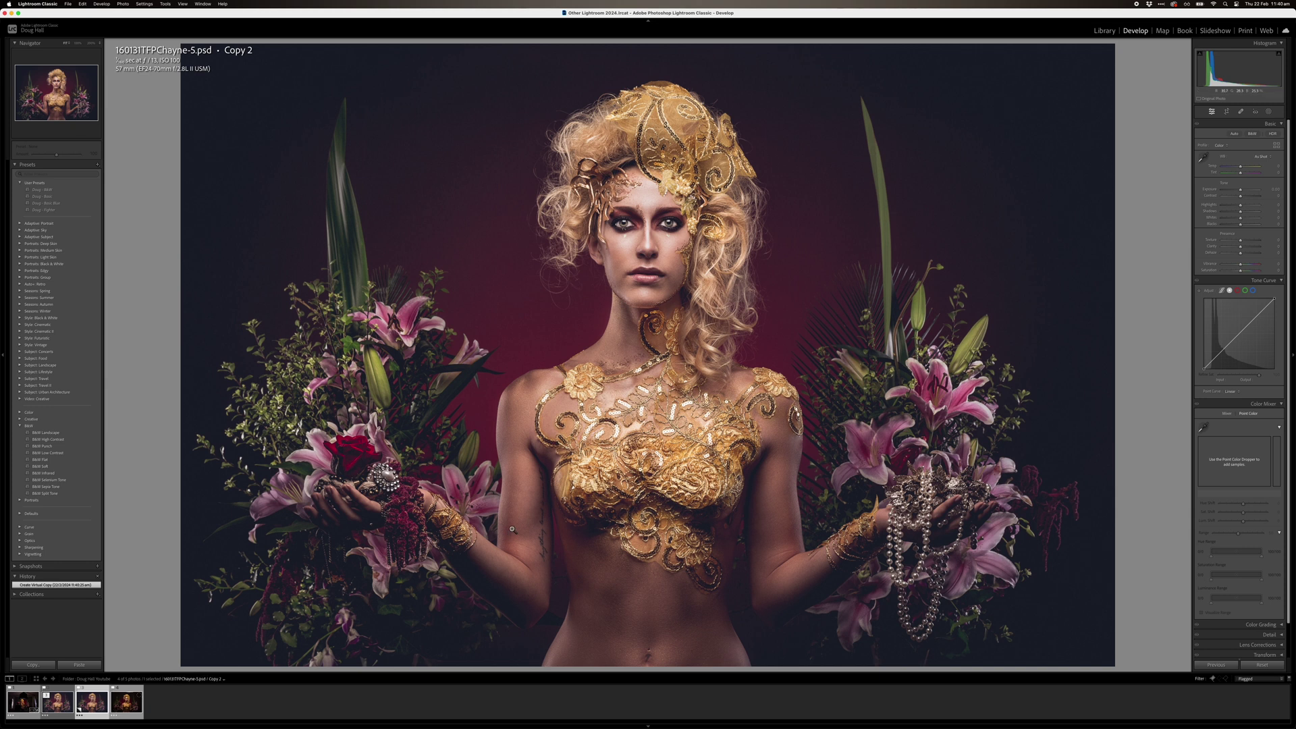
# Convert the virtual copy to black and white and make another virtual copy of that monochrome version.
pyautogui.press('v')
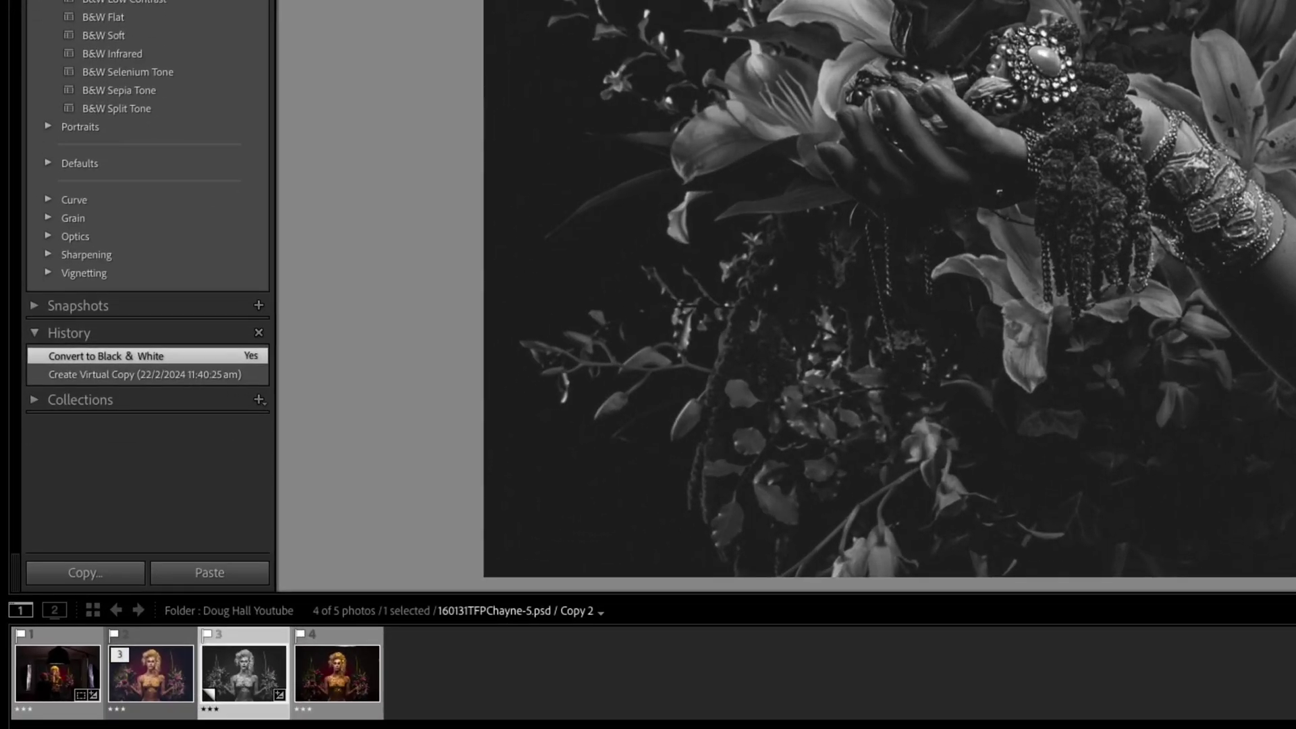
pyautogui.press('super+apostrophe')
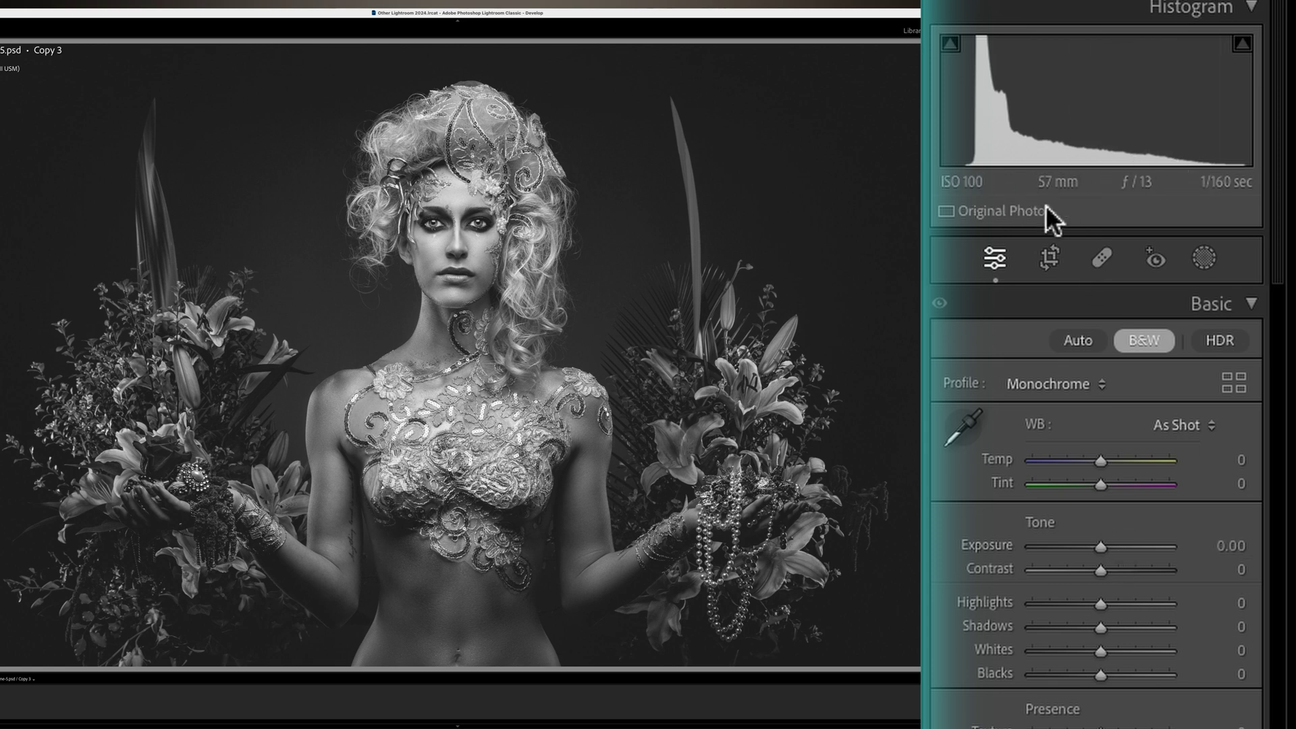
# Set the tone values to Contrast +31, Highlights -24, Shadows +36, Whites +32 and Blacks -28.
pyautogui.moveTo(1102, 572); pyautogui.dragTo(1123, 645)
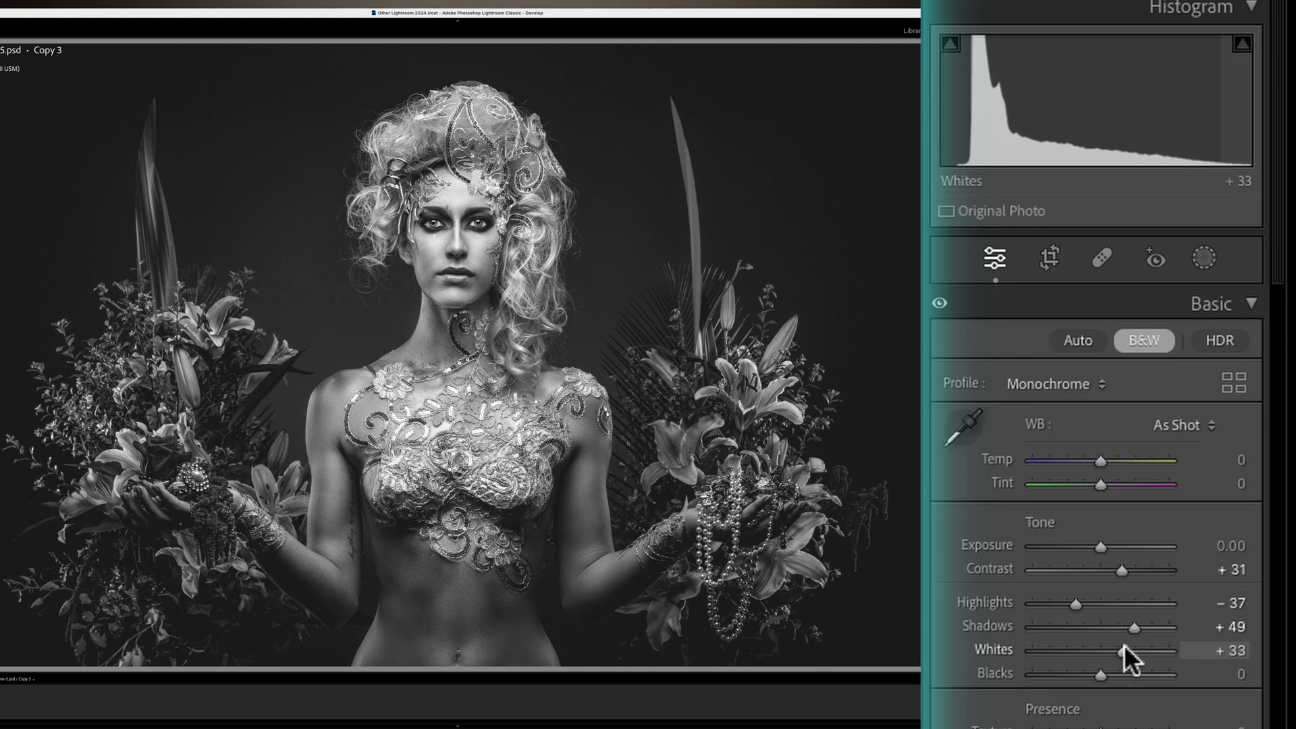
pyautogui.moveTo(1123, 645); pyautogui.dragTo(1079, 678)
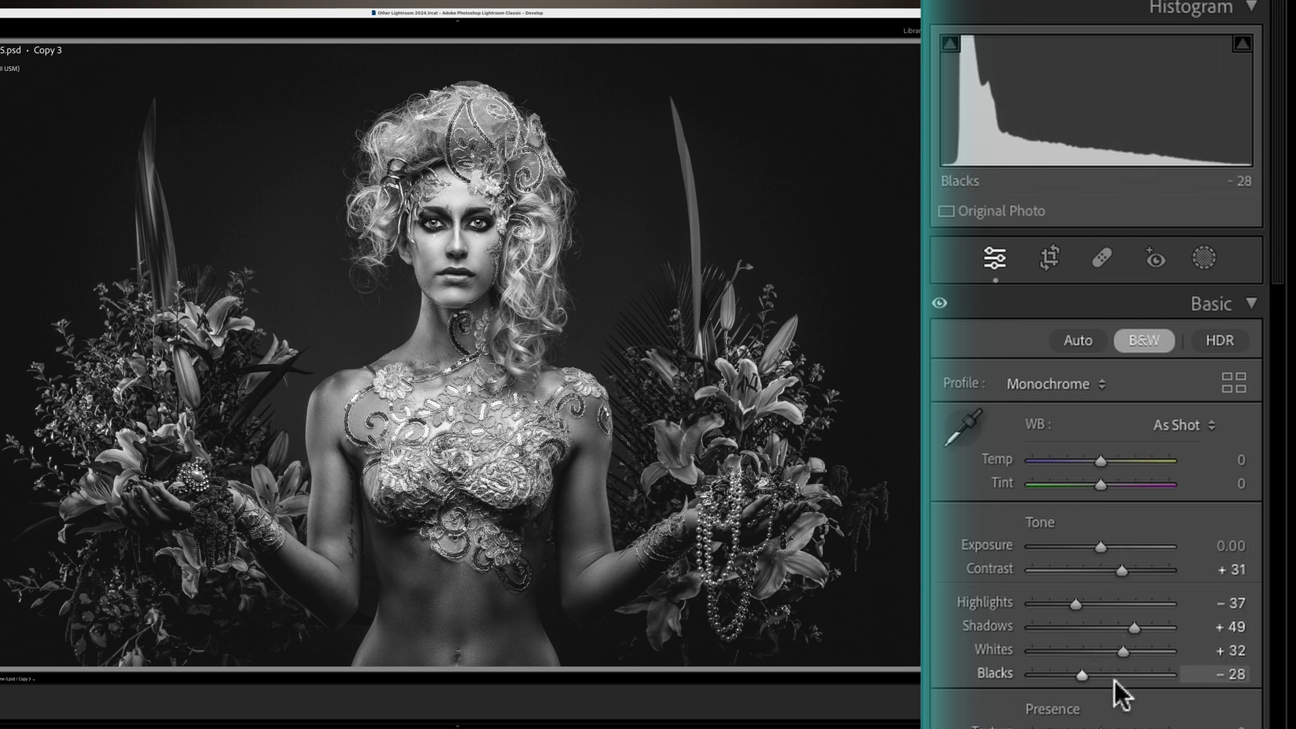
pyautogui.moveTo(1141, 625); pyautogui.dragTo(1078, 603)
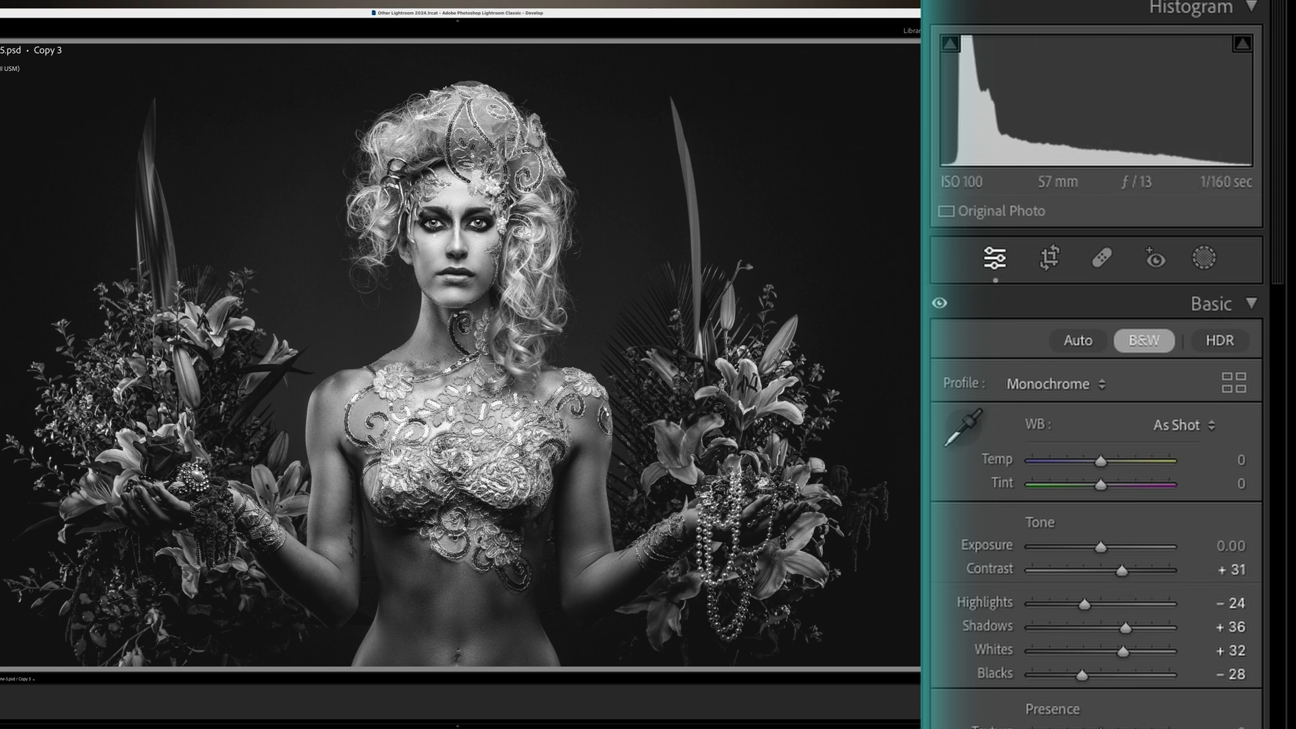
# Set the presence values to Texture +11, Clarity +20 and Dehaze +16.
pyautogui.scroll(-4, 1113, 520)
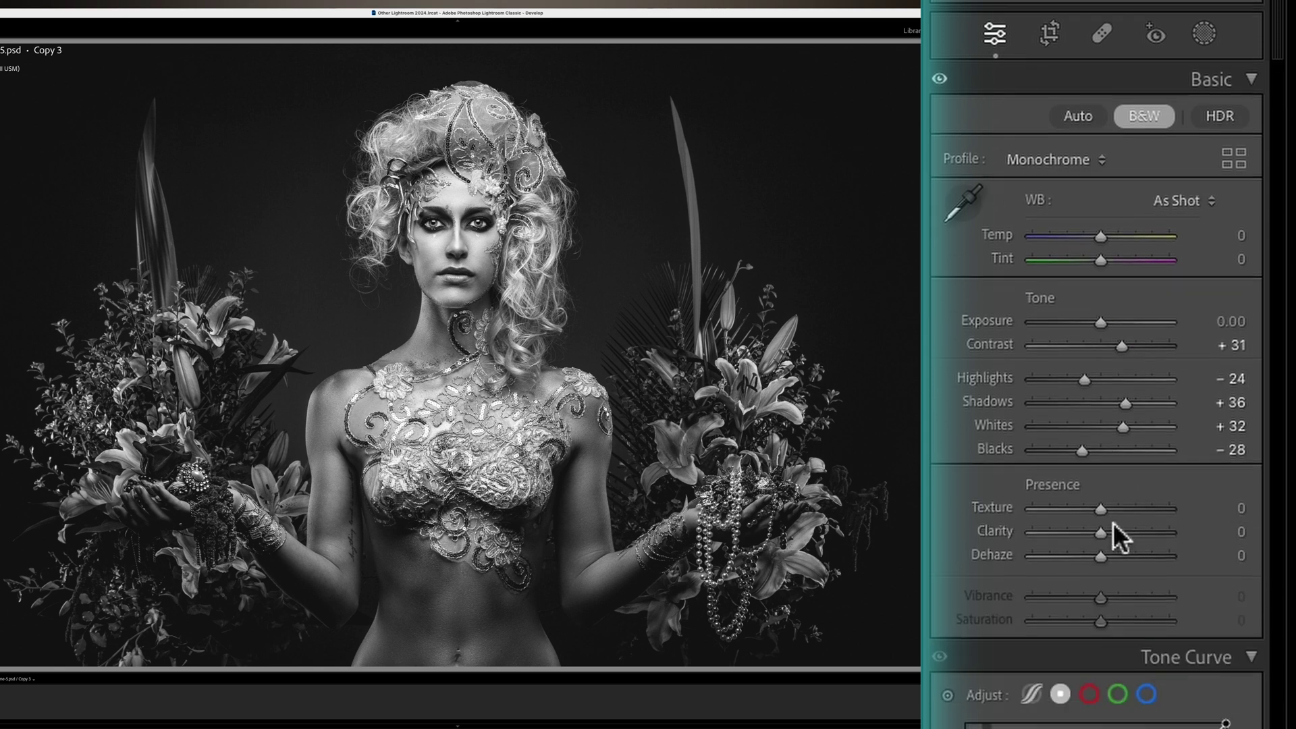
pyautogui.moveTo(1104, 512)
pyautogui.mouseDown()
pyautogui.moveTo(1116, 508)
pyautogui.moveTo(1099, 531)
pyautogui.moveTo(1165, 518)
pyautogui.moveTo(1114, 529)
pyautogui.mouseUp()
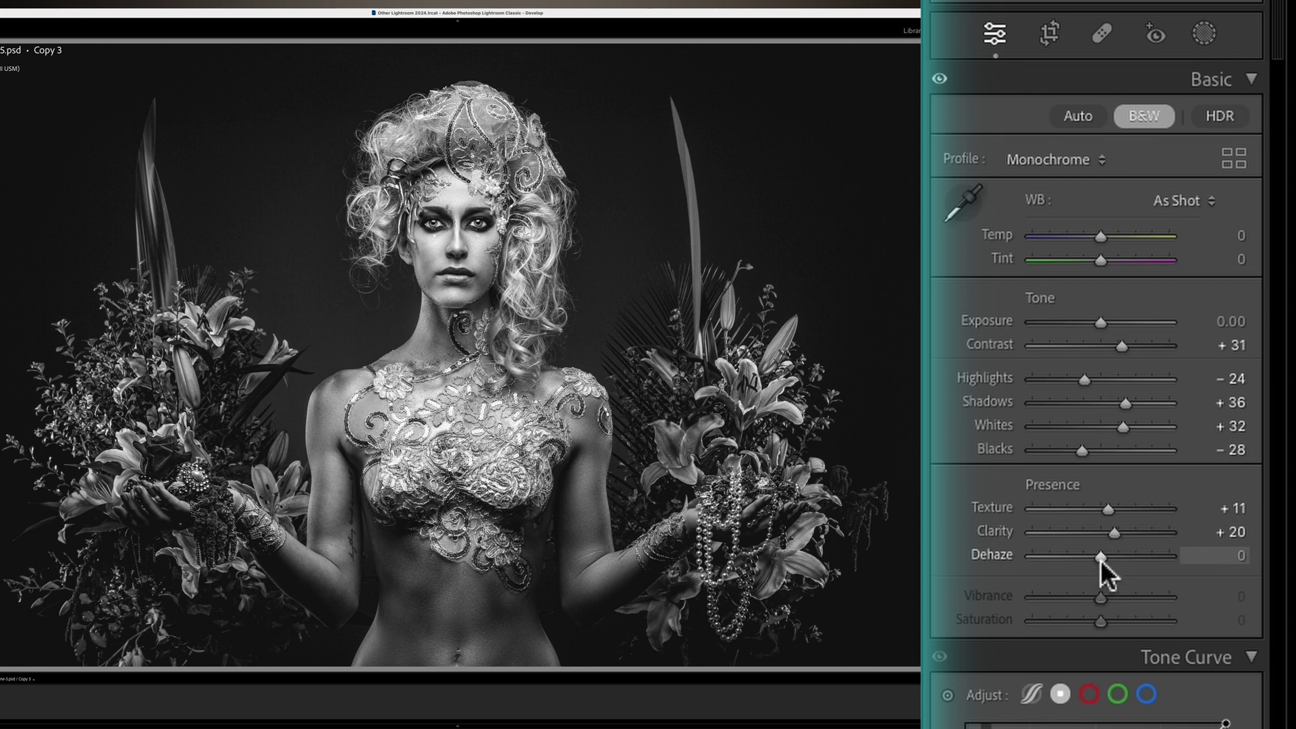
pyautogui.moveTo(1101, 558); pyautogui.dragTo(924, 564)
pyautogui.moveTo(1015, 553); pyautogui.dragTo(1108, 556)
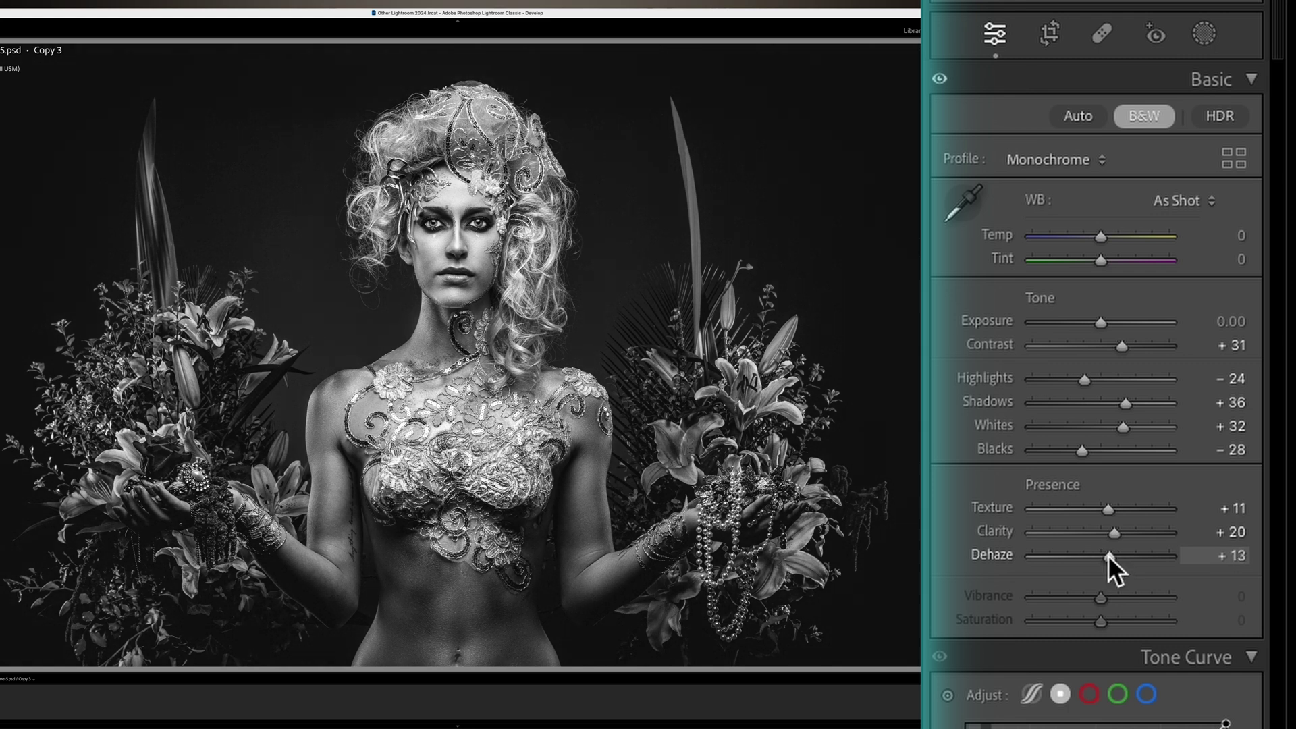
pyautogui.moveTo(1108, 555); pyautogui.dragTo(1111, 555)
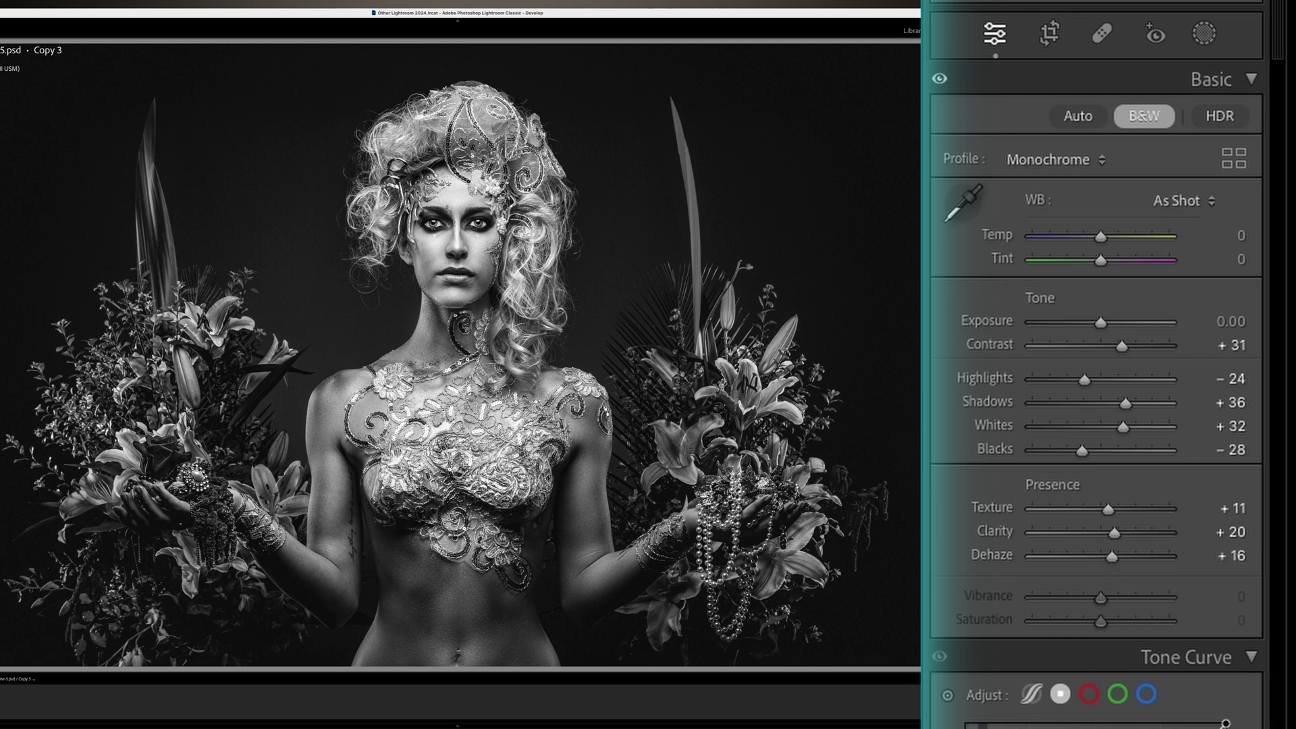
# Adjust the Black & White Mix to Red +7, Orange +13 and Yellow +22.
pyautogui.scroll(-10, 1128, 577)
pyautogui.scroll(-2, 1128, 577)
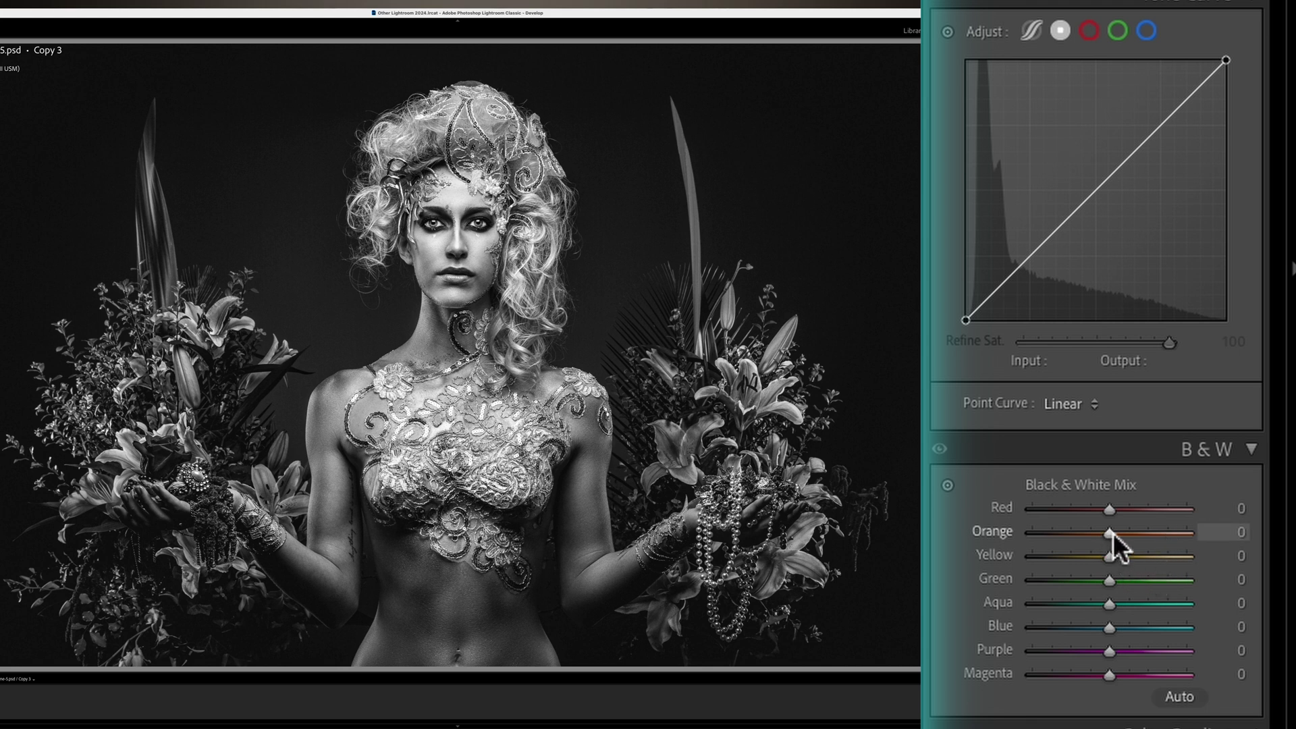
pyautogui.moveTo(1113, 533)
pyautogui.mouseDown()
pyautogui.moveTo(1127, 554)
pyautogui.moveTo(1116, 512)
pyautogui.mouseUp()
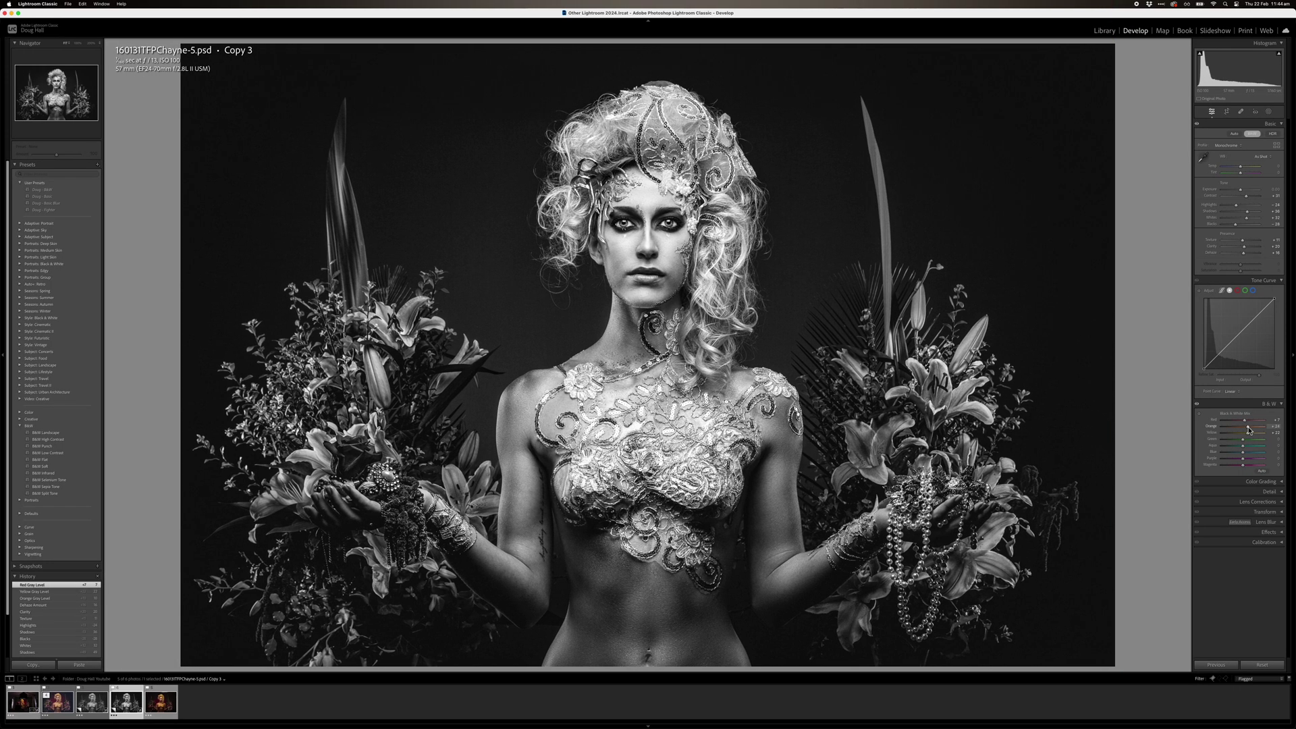
pyautogui.moveTo(1248, 431); pyautogui.dragTo(1246, 430)
pyautogui.moveTo(1246, 429); pyautogui.dragTo(1245, 430)
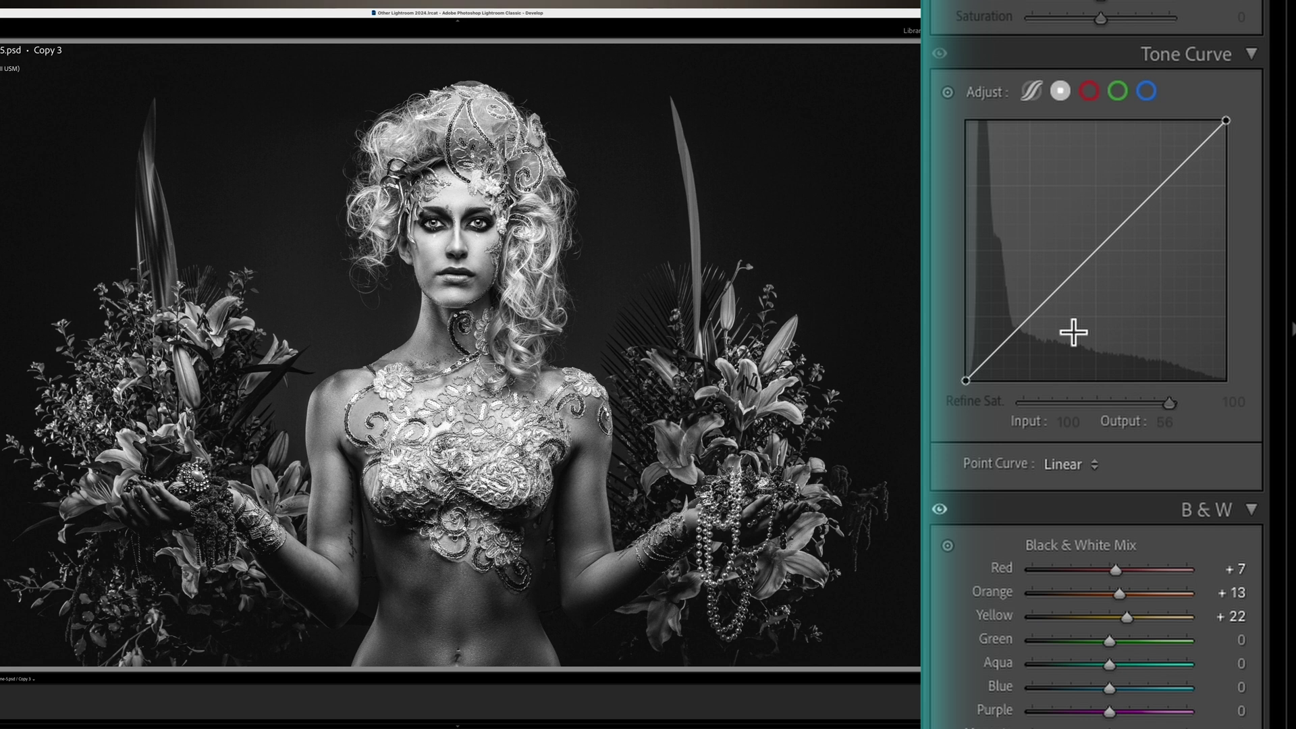
# Shape the tone curve with a lowered shadow point and a highlight anchor at about 157, and reduce the Contrast amount.
pyautogui.moveTo(1047, 301)
pyautogui.mouseDown()
pyautogui.moveTo(1039, 326)
pyautogui.moveTo(1042, 316)
pyautogui.mouseUp()
pyautogui.moveTo(1127, 222); pyautogui.dragTo(1128, 220)
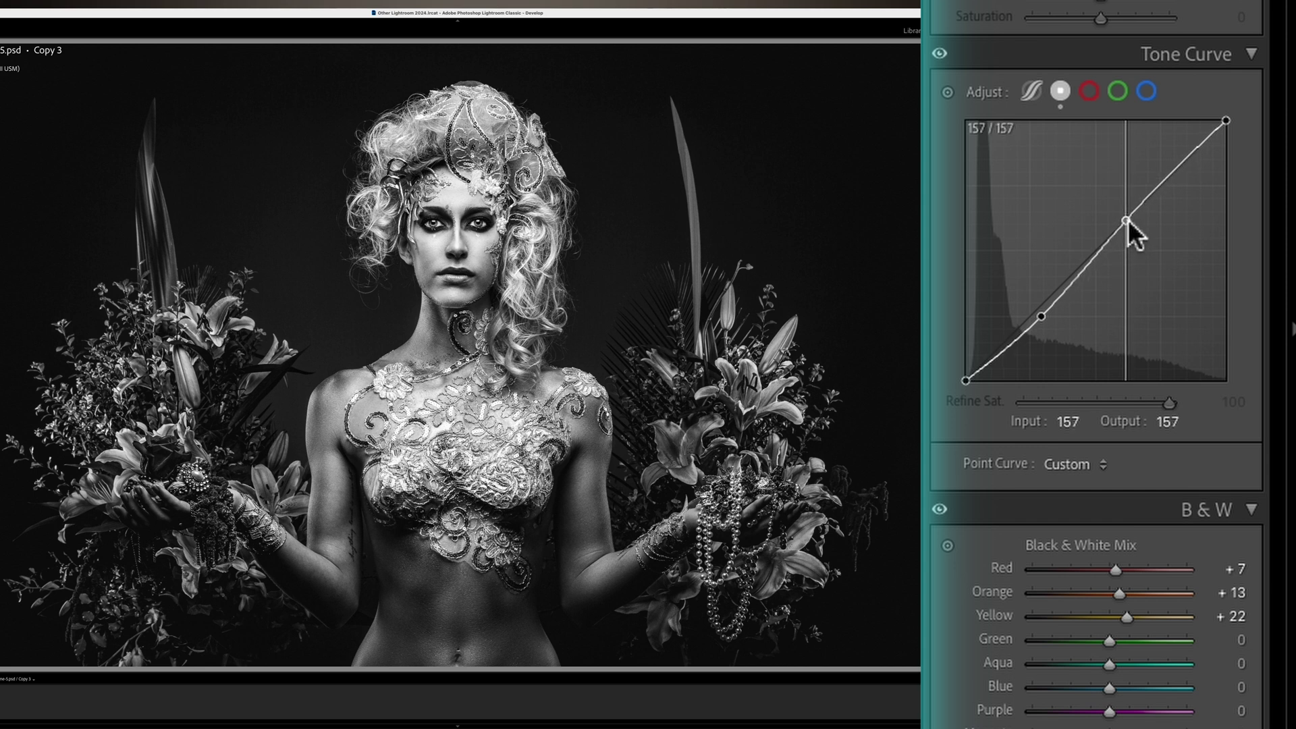
pyautogui.moveTo(1128, 220); pyautogui.dragTo(1127, 220)
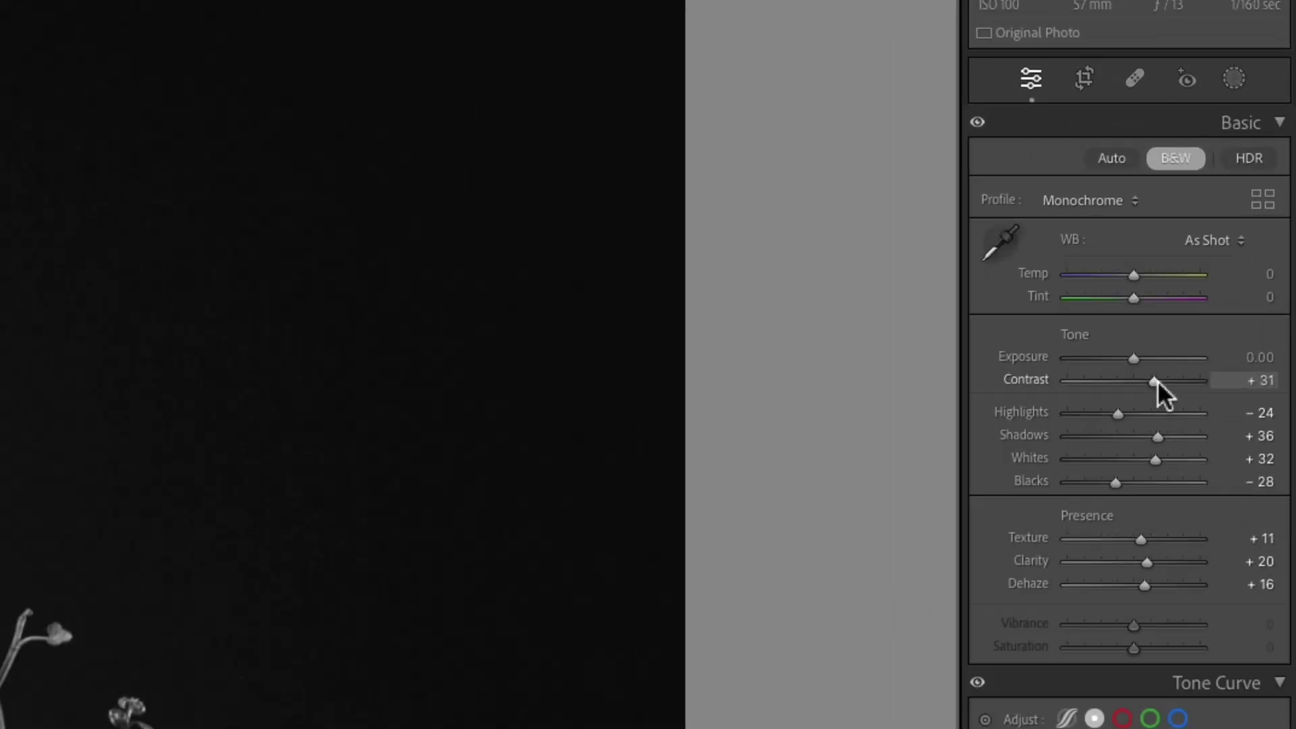
pyautogui.moveTo(1157, 381); pyautogui.dragTo(1144, 382)
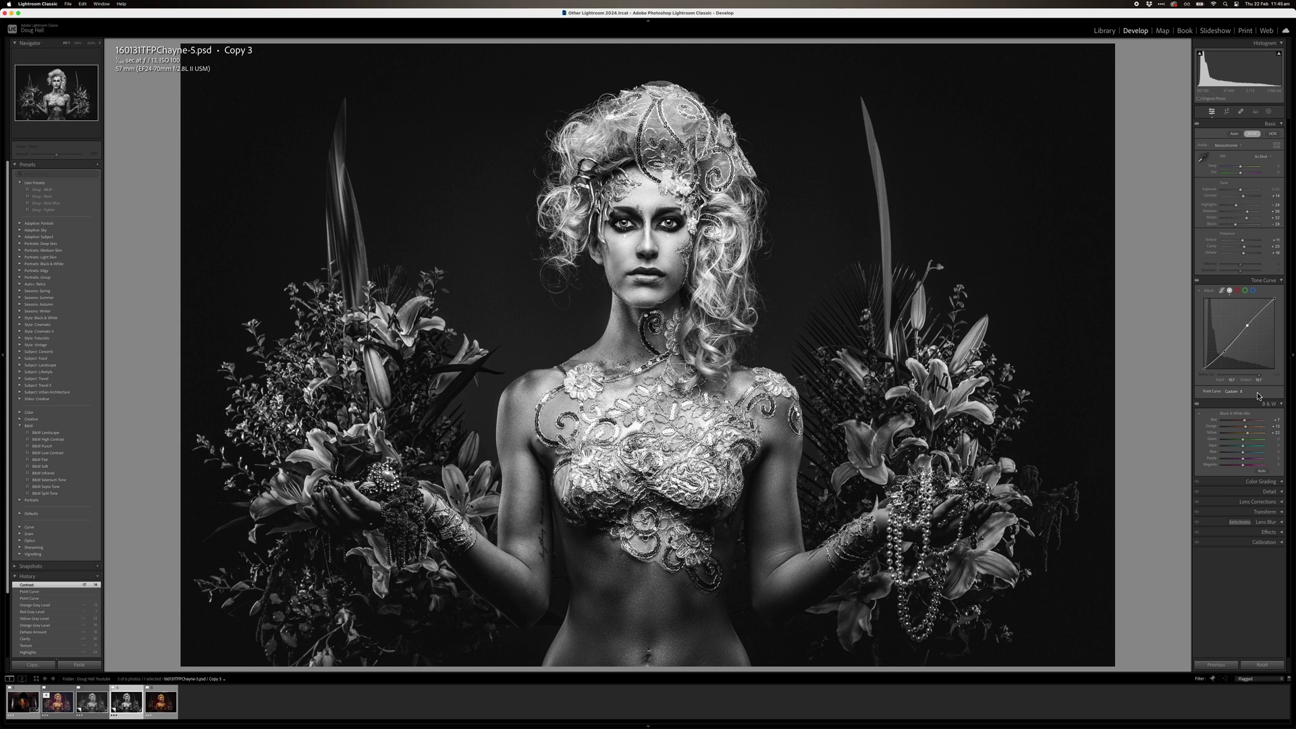
# Paint a darkening brush mask over the bodice at size 12, Flow 20 and Exposure -4.00, and undo the last stroke.
pyautogui.press('k')
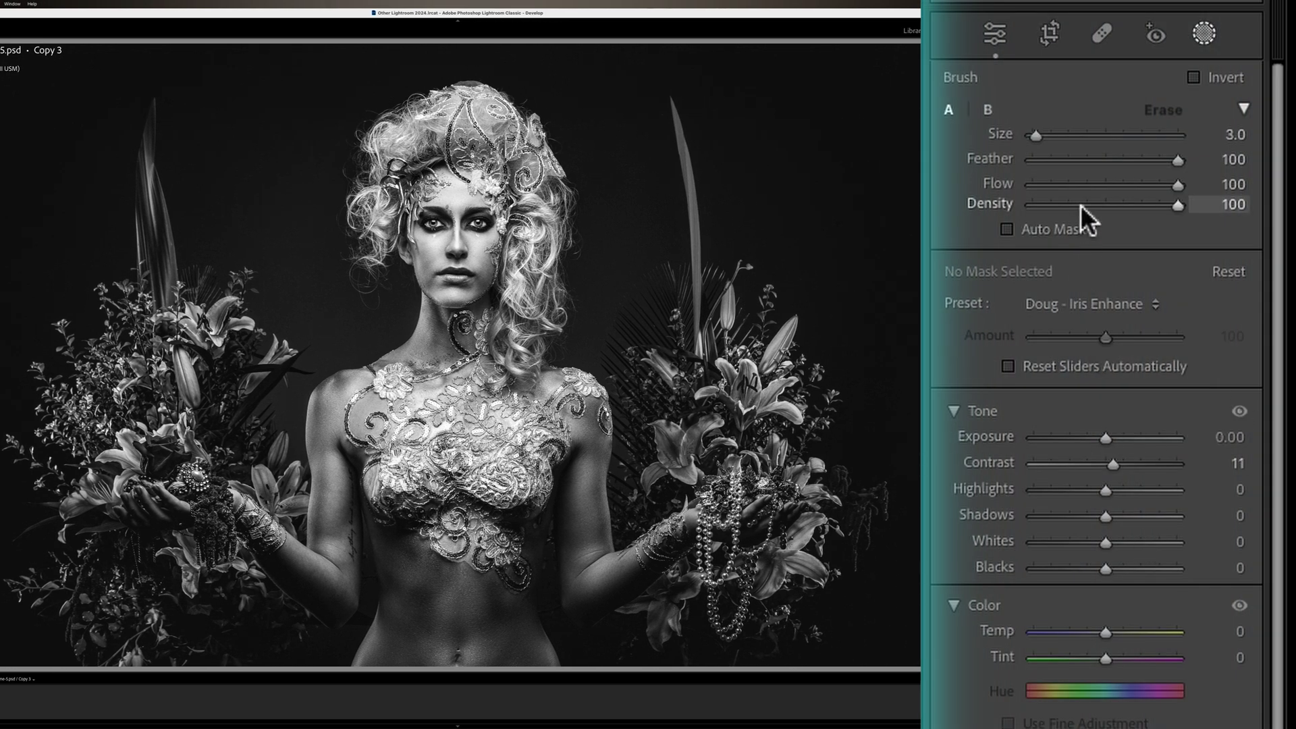
pyautogui.moveTo(1073, 186); pyautogui.dragTo(1063, 188)
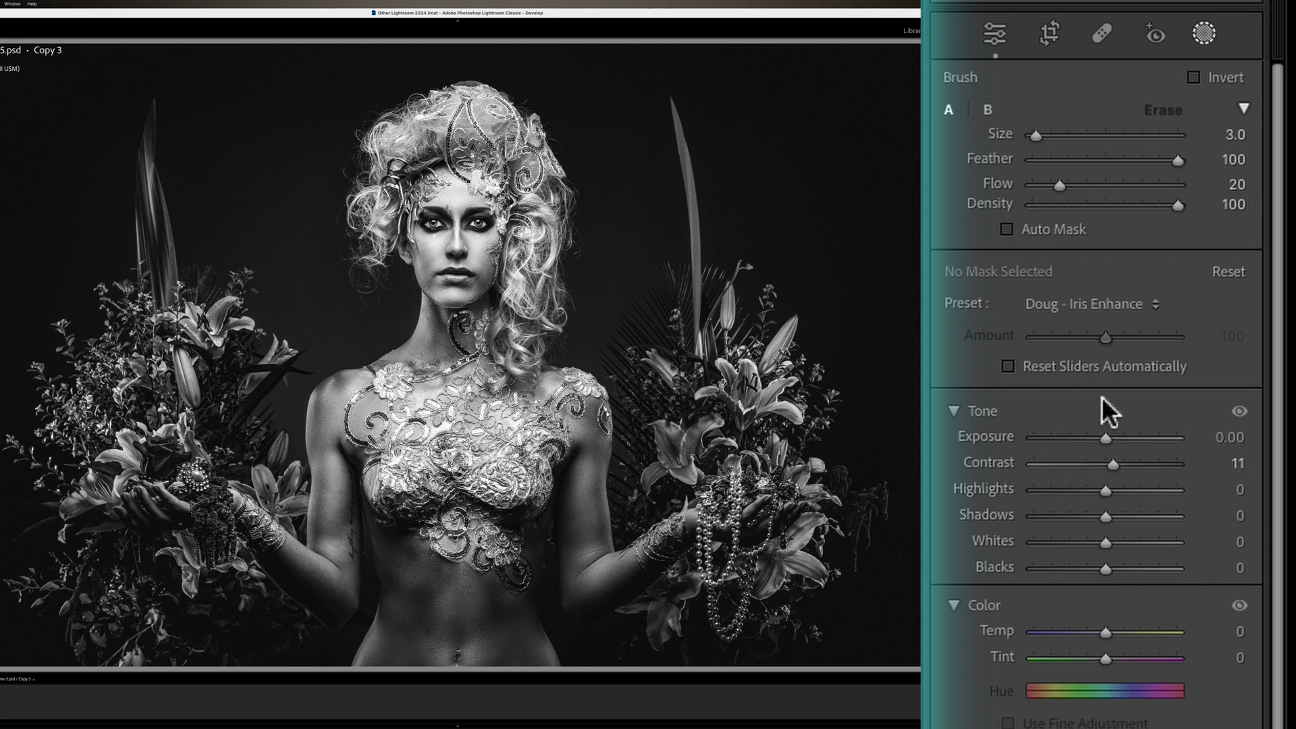
pyautogui.click(1087, 302)
pyautogui.click(1192, 329)
pyautogui.moveTo(1160, 437); pyautogui.dragTo(1012, 458)
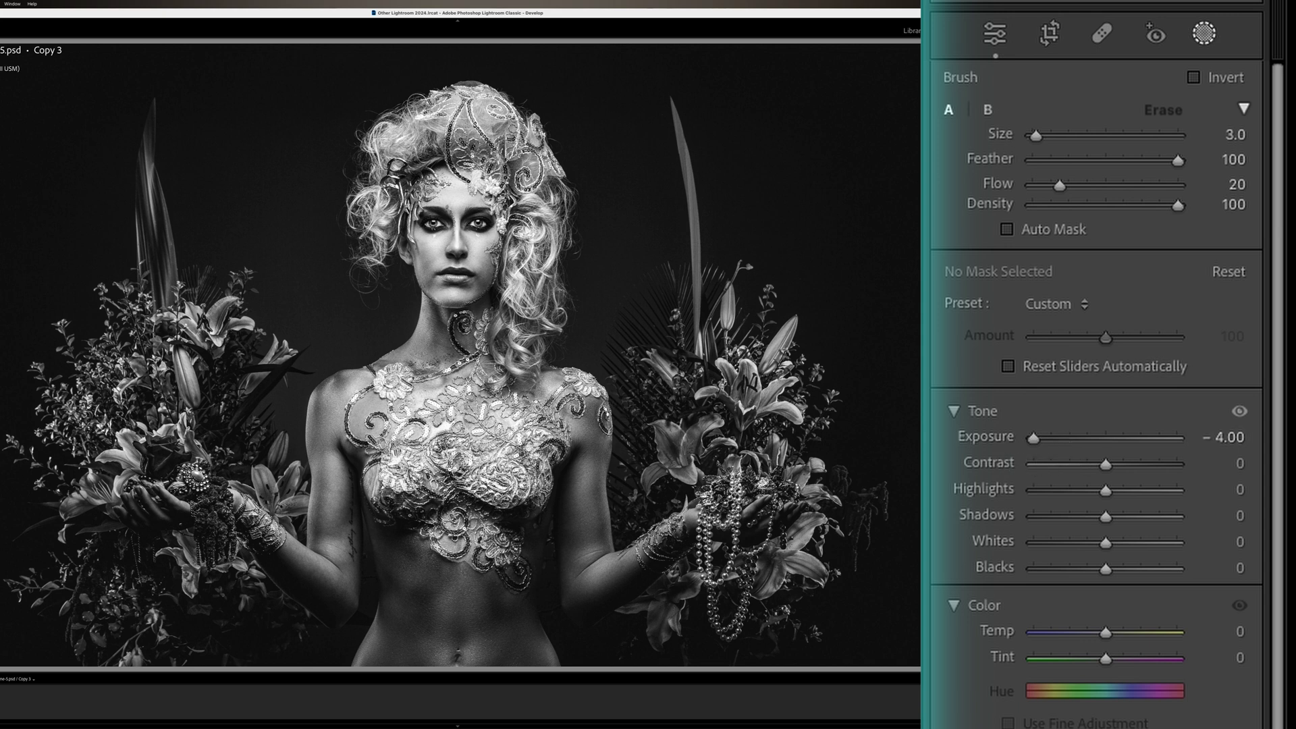
pyautogui.press(']')
pyautogui.press(']')
pyautogui.press(']')
pyautogui.press(']')
pyautogui.moveTo(489, 435)
pyautogui.mouseDown()
pyautogui.moveTo(405, 438)
pyautogui.moveTo(408, 394)
pyautogui.moveTo(560, 361)
pyautogui.moveTo(566, 398)
pyautogui.moveTo(533, 432)
pyautogui.mouseUp()
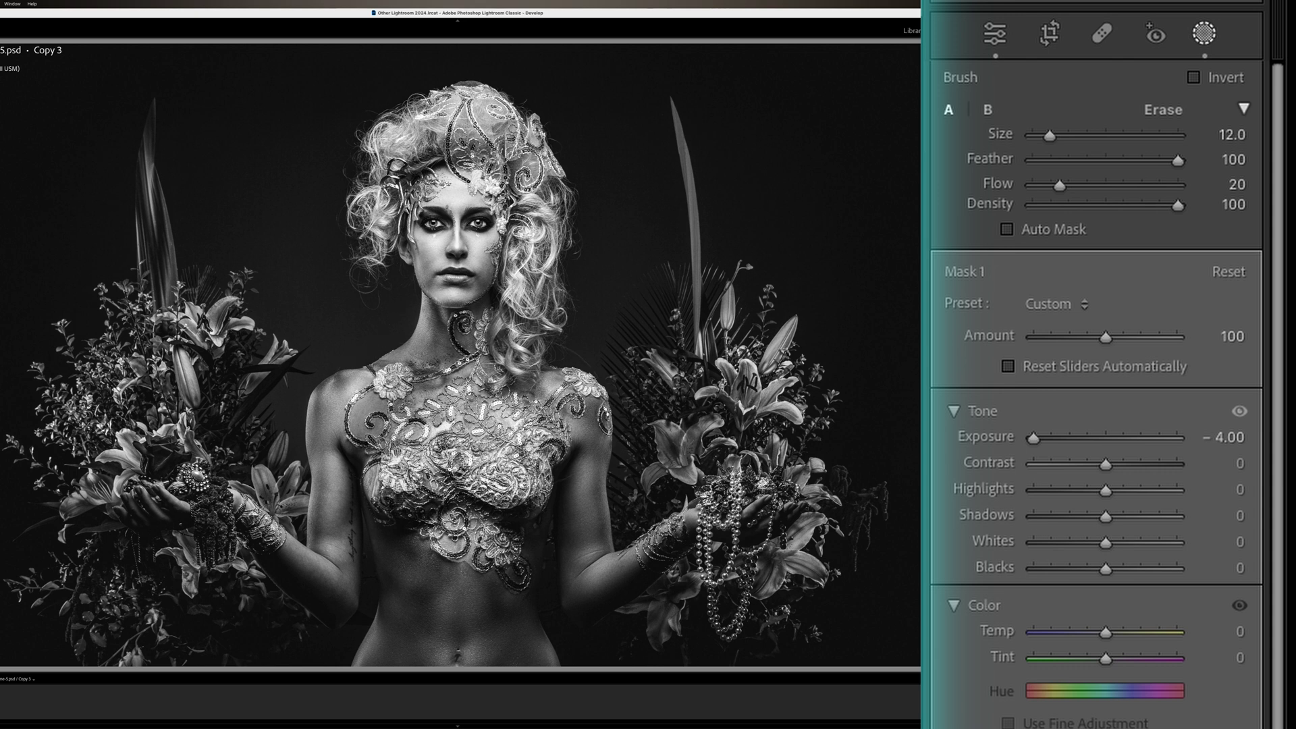
pyautogui.press('super+z')
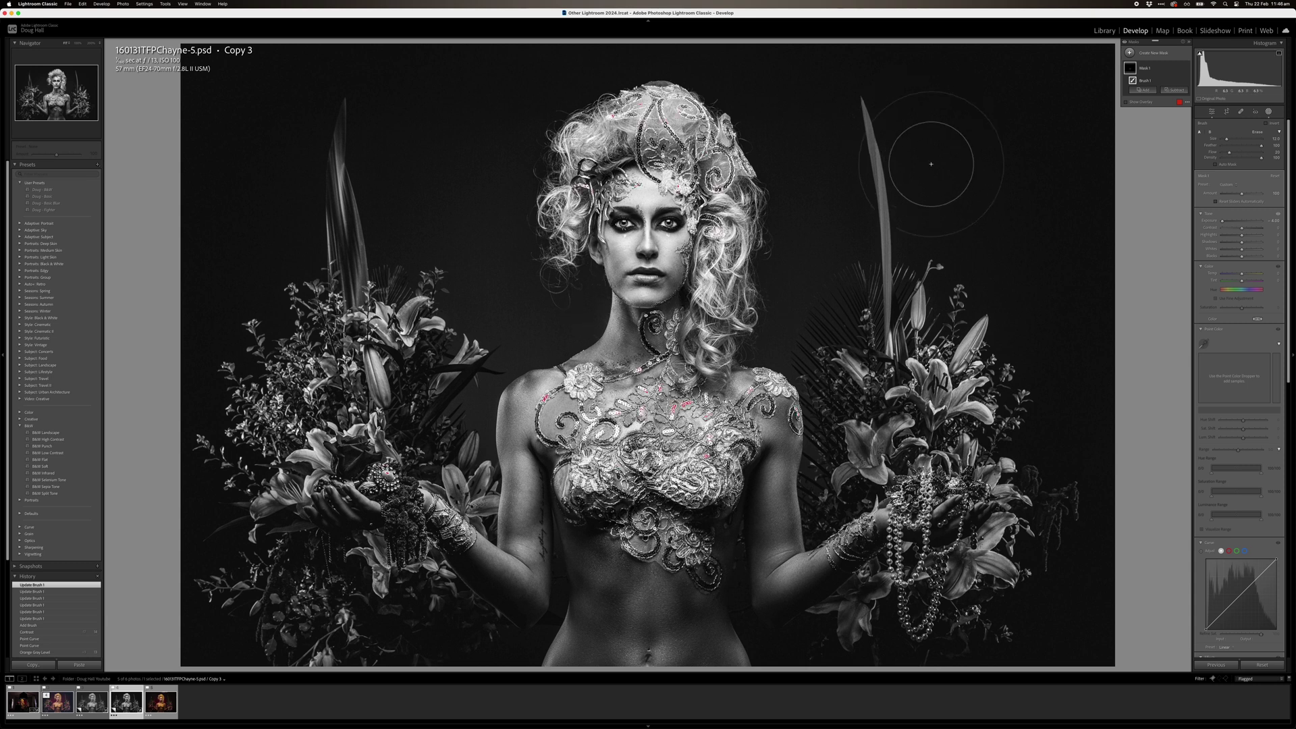
# Start a new brush mask at Exposure 4.00, paint it down the cheek, and delete the unwanted brush.
pyautogui.press('k')
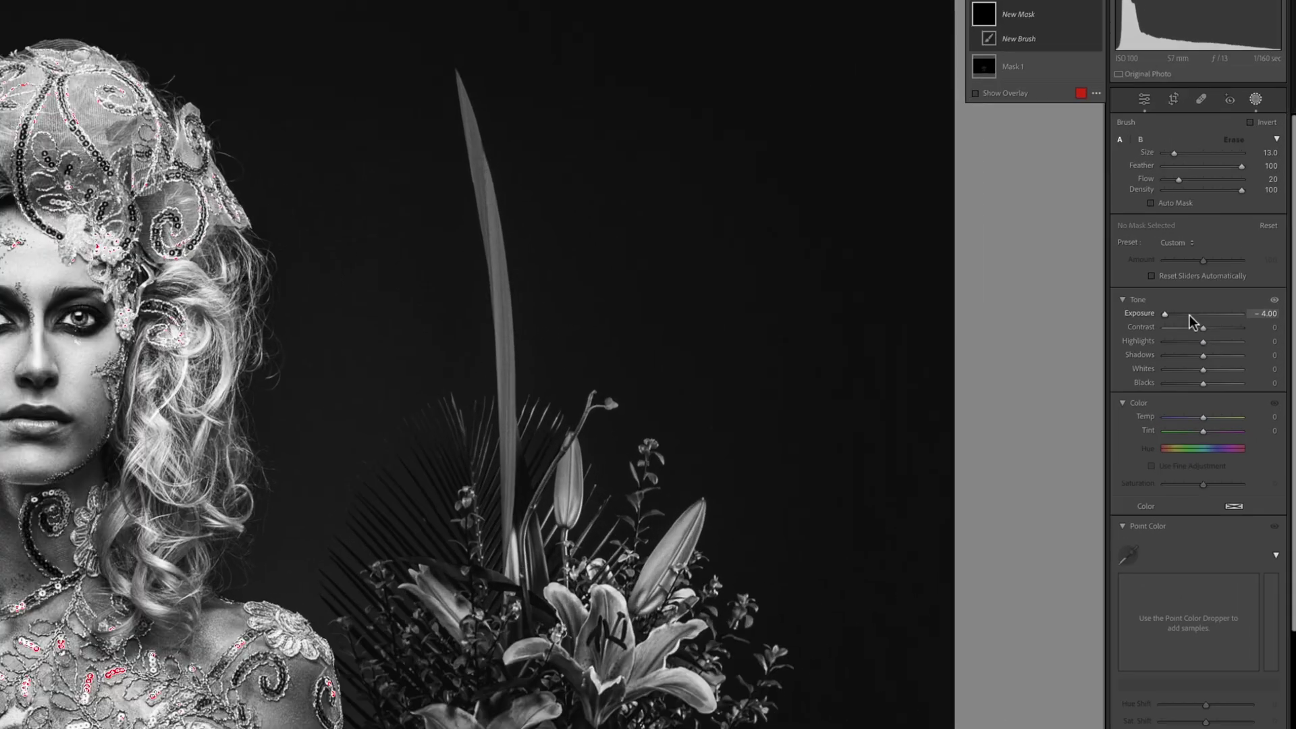
pyautogui.moveTo(1240, 222); pyautogui.dragTo(1260, 222)
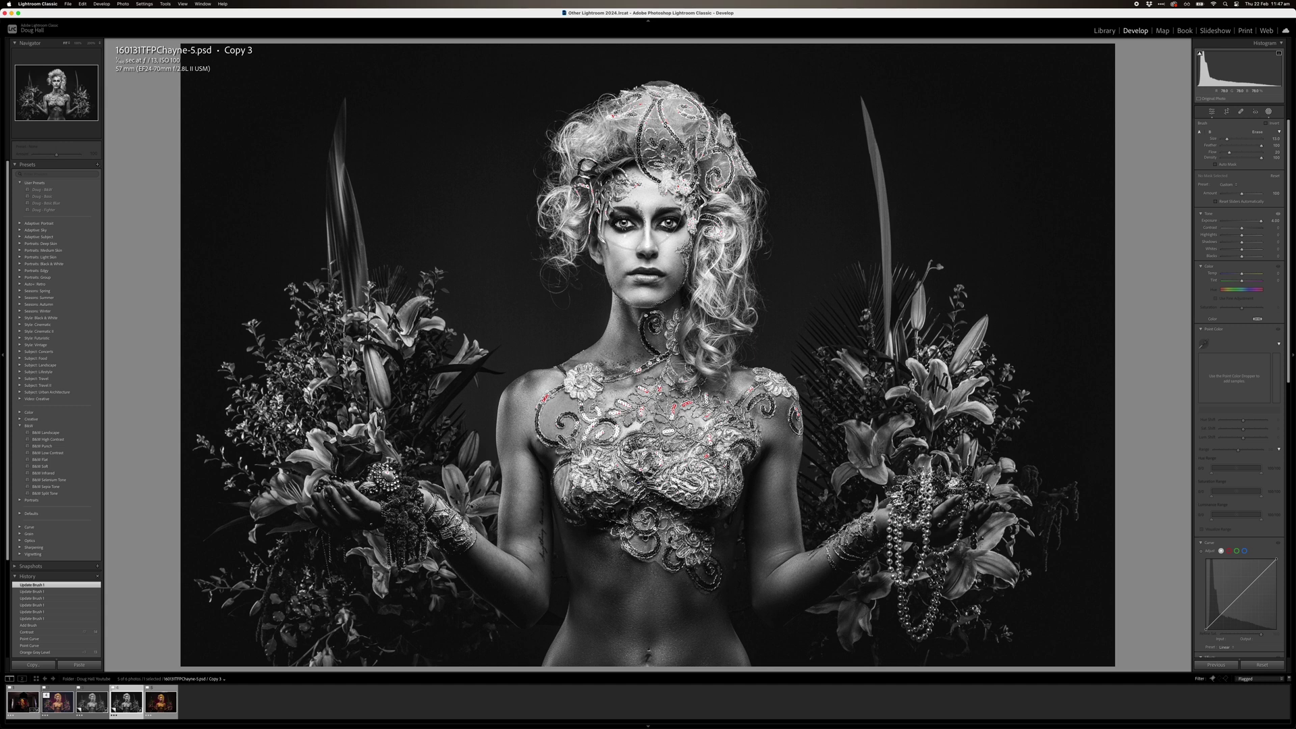
pyautogui.moveTo(675, 223); pyautogui.dragTo(668, 248)
pyautogui.press('BackSpace')
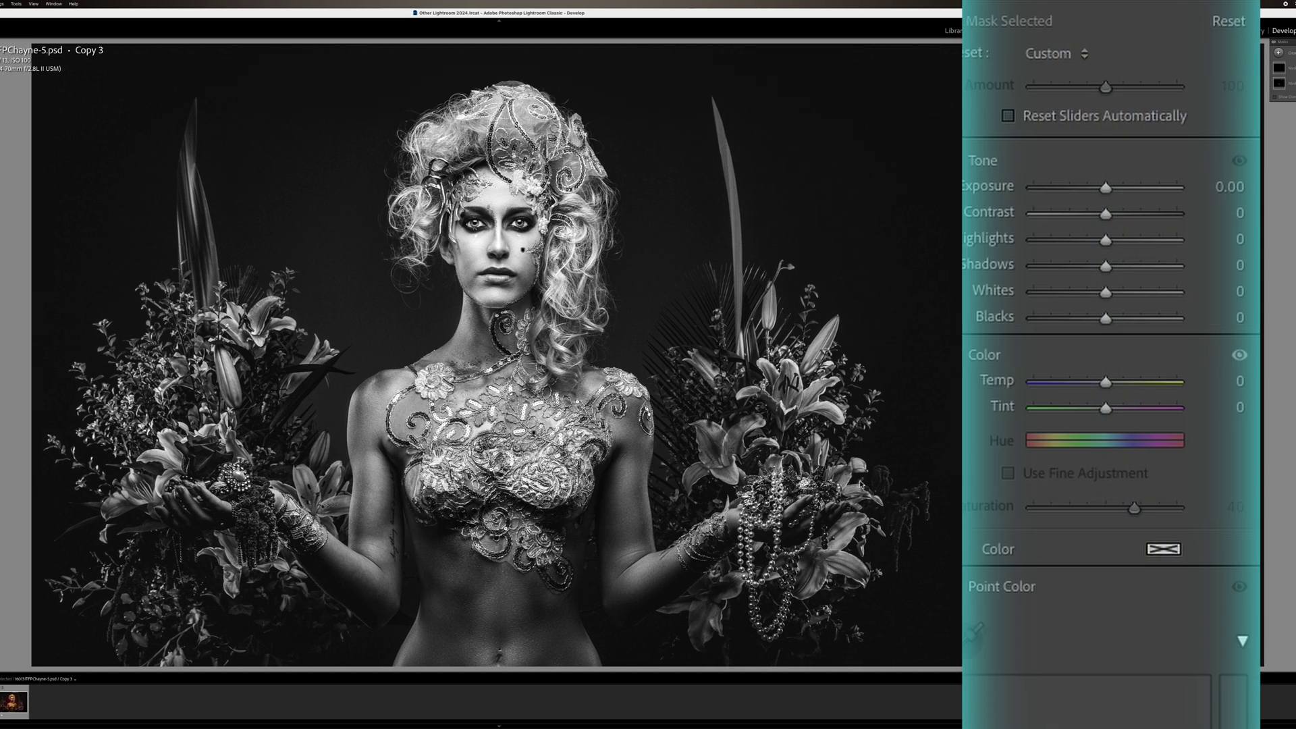
# Apply the custom Iris Enhance brush preset and paint it over both flower bouquets, starting at size 13 with Flow 100.
pyautogui.scroll(3, 1093, 364)
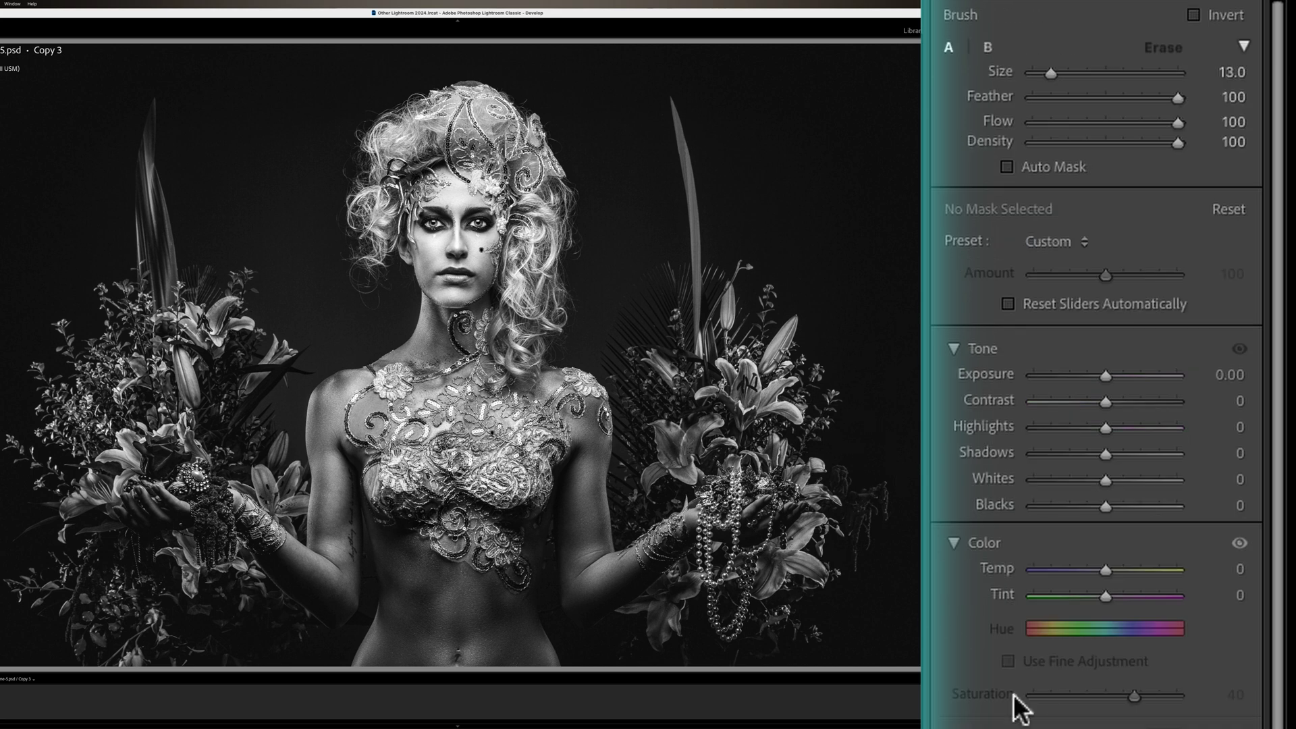
pyautogui.click(1066, 255)
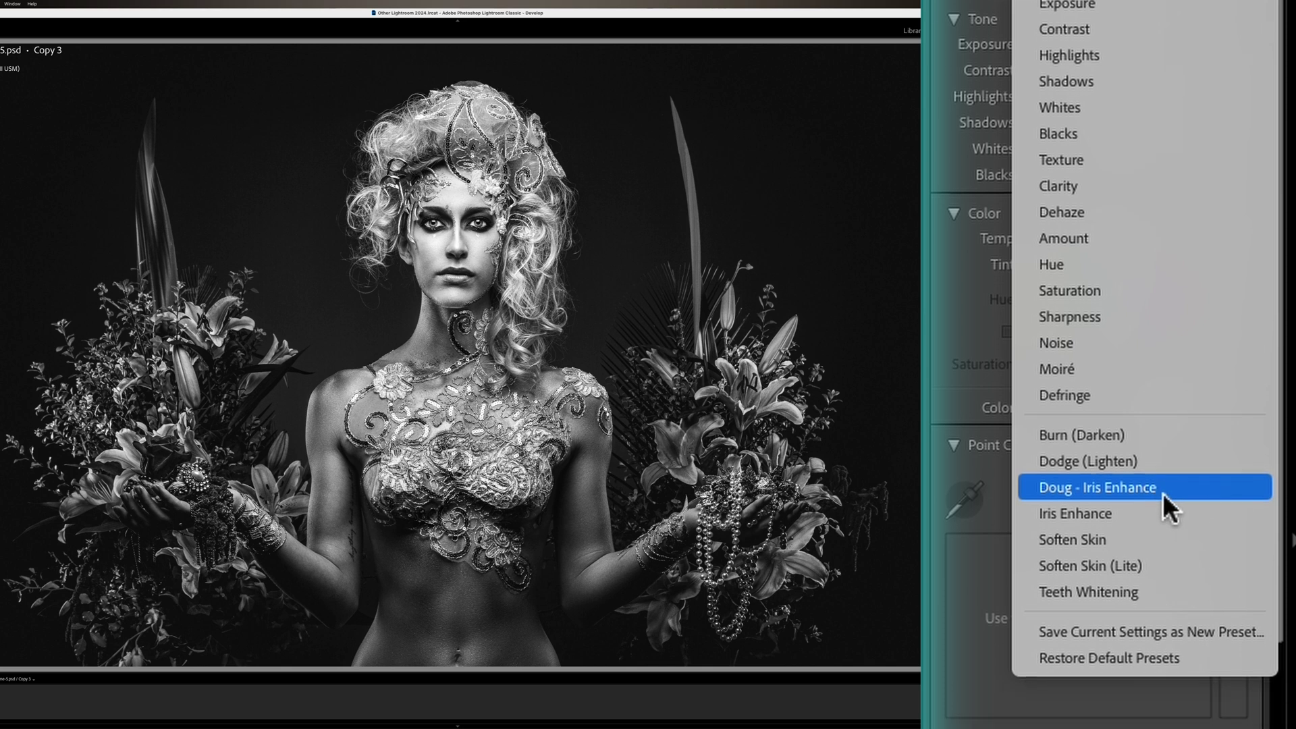
pyautogui.click(1143, 491)
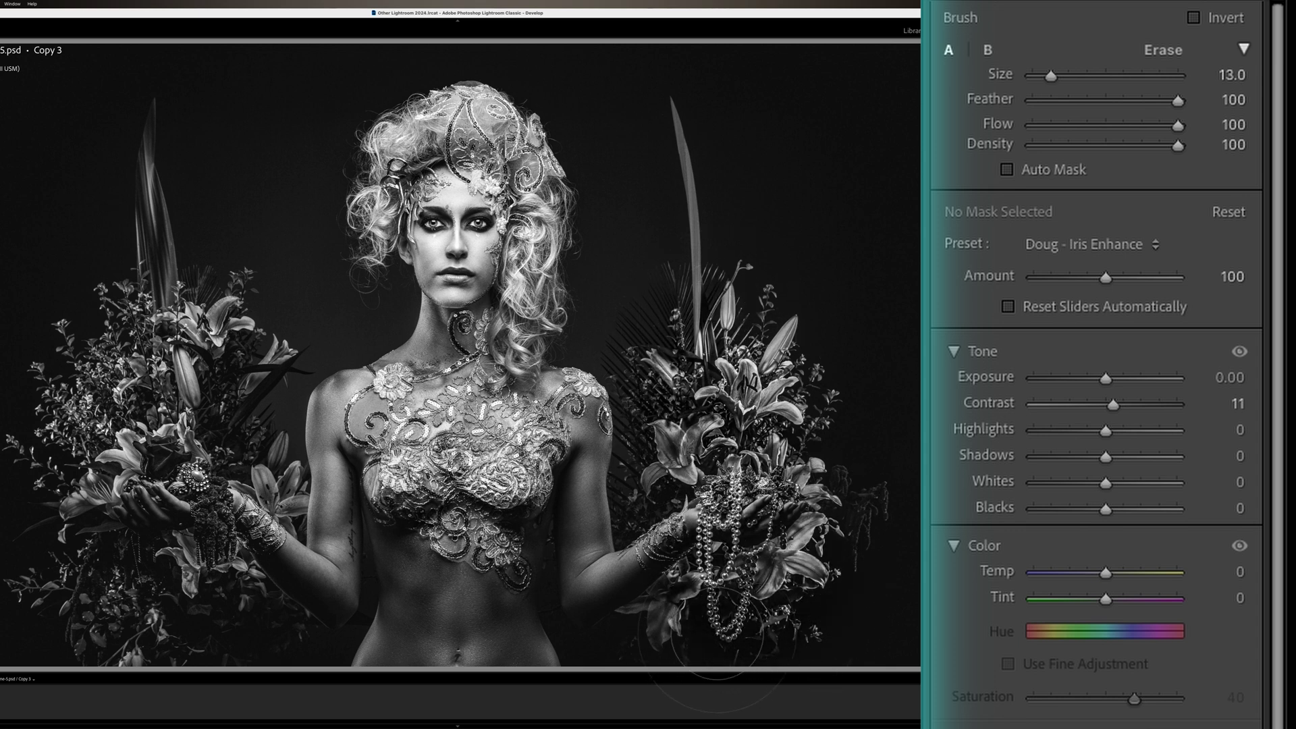
pyautogui.moveTo(716, 633)
pyautogui.mouseDown()
pyautogui.moveTo(702, 624)
pyautogui.moveTo(651, 429)
pyautogui.moveTo(695, 358)
pyautogui.moveTo(749, 334)
pyautogui.mouseUp()
pyautogui.moveTo(186, 533)
pyautogui.mouseDown()
pyautogui.moveTo(243, 560)
pyautogui.moveTo(125, 608)
pyautogui.moveTo(135, 465)
pyautogui.moveTo(50, 418)
pyautogui.mouseUp()
pyautogui.moveTo(101, 351)
pyautogui.mouseDown()
pyautogui.moveTo(182, 270)
pyautogui.moveTo(223, 324)
pyautogui.moveTo(243, 438)
pyautogui.moveTo(203, 635)
pyautogui.moveTo(135, 625)
pyautogui.moveTo(263, 290)
pyautogui.mouseUp()
pyautogui.moveTo(228, 401)
pyautogui.mouseDown()
pyautogui.moveTo(297, 344)
pyautogui.moveTo(399, 334)
pyautogui.mouseUp()
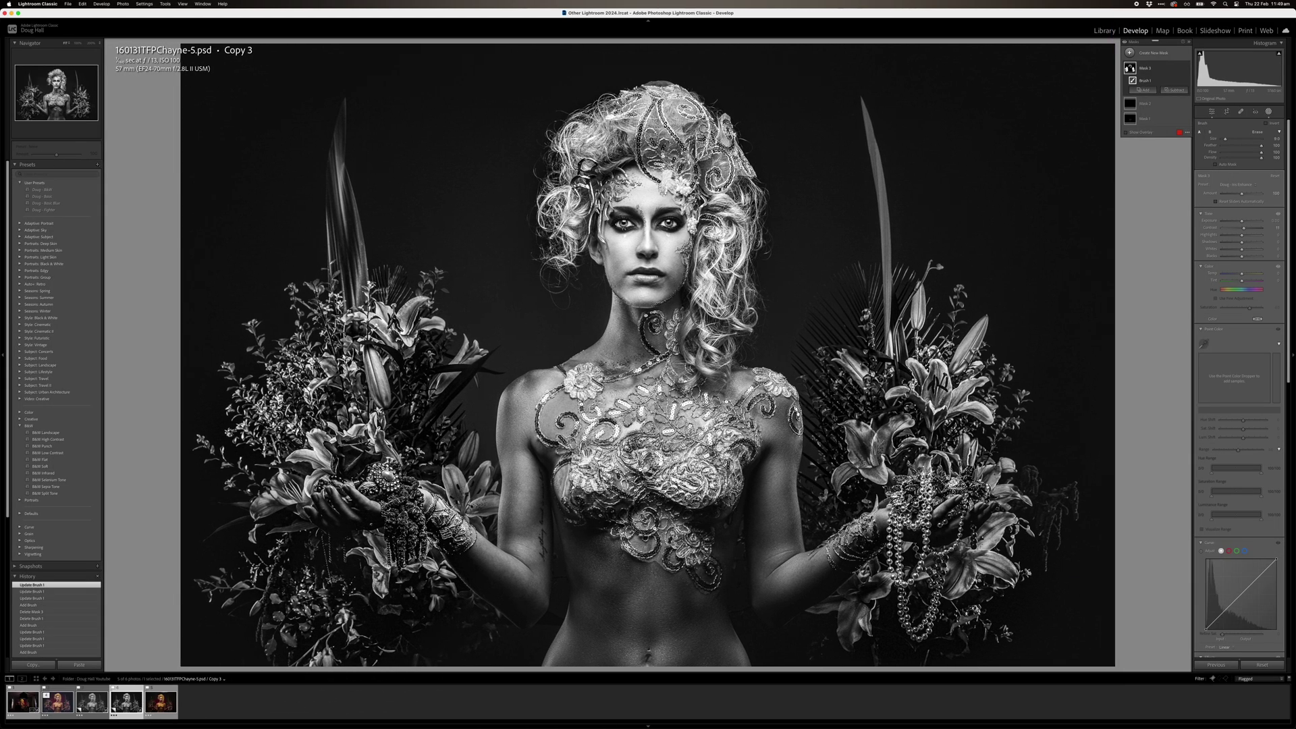
pyautogui.moveTo(1013, 419)
pyautogui.mouseDown()
pyautogui.moveTo(985, 435)
pyautogui.moveTo(945, 432)
pyautogui.mouseUp()
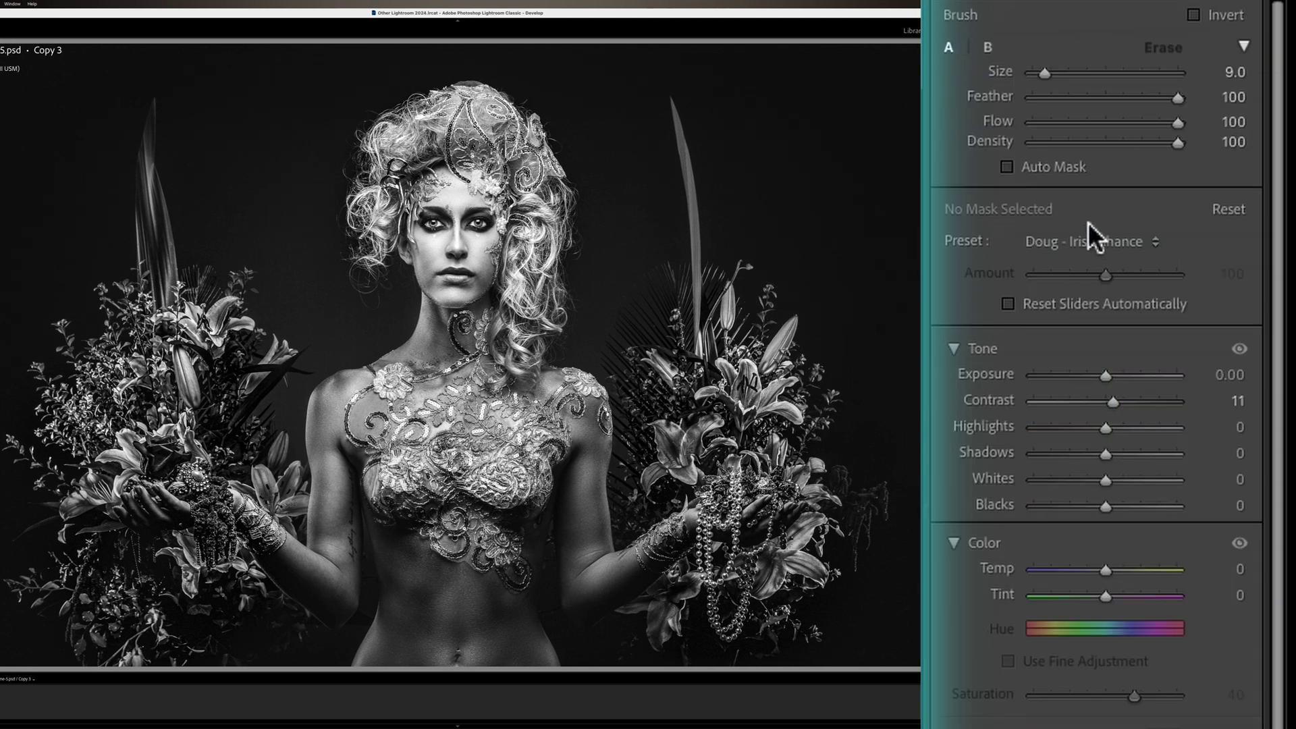
# Add a brightening brush mask on the model's arm with Exposure 4.00 and Flow 20.
pyautogui.click(1100, 241)
pyautogui.click(1098, 240)
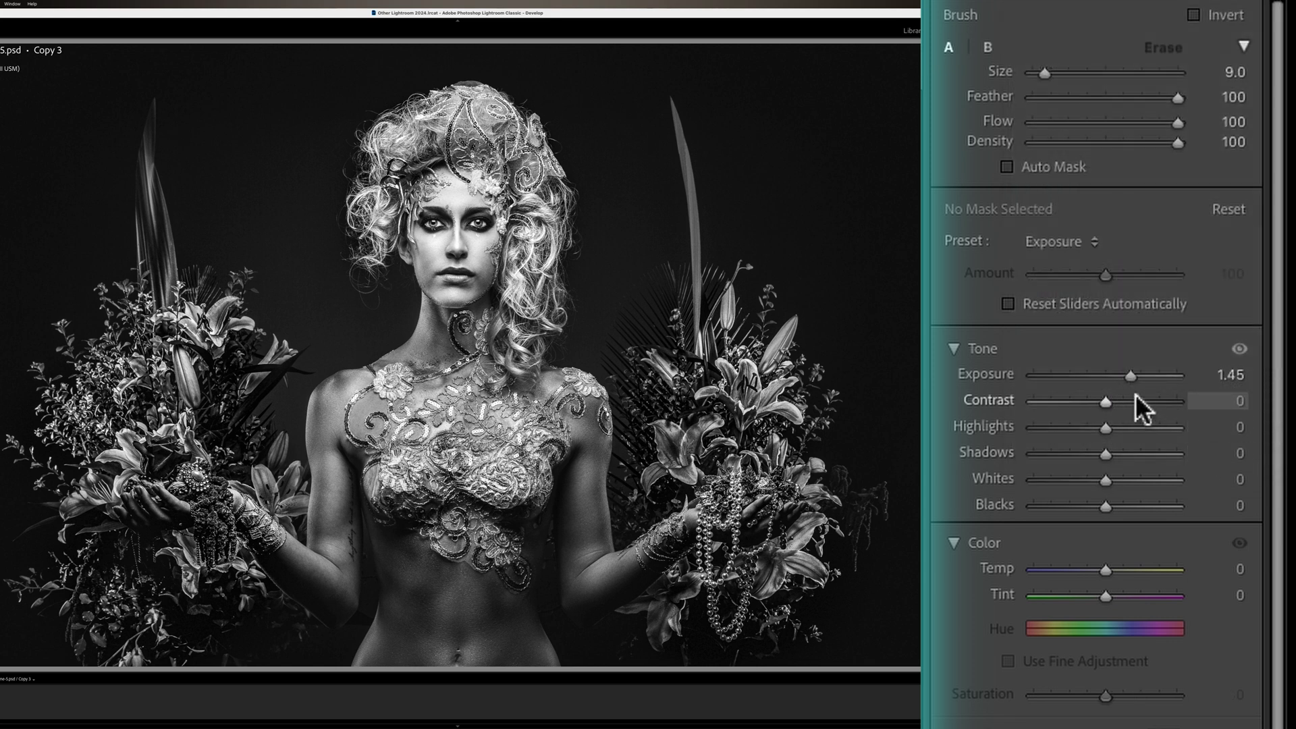
pyautogui.moveTo(1133, 375); pyautogui.dragTo(1231, 371)
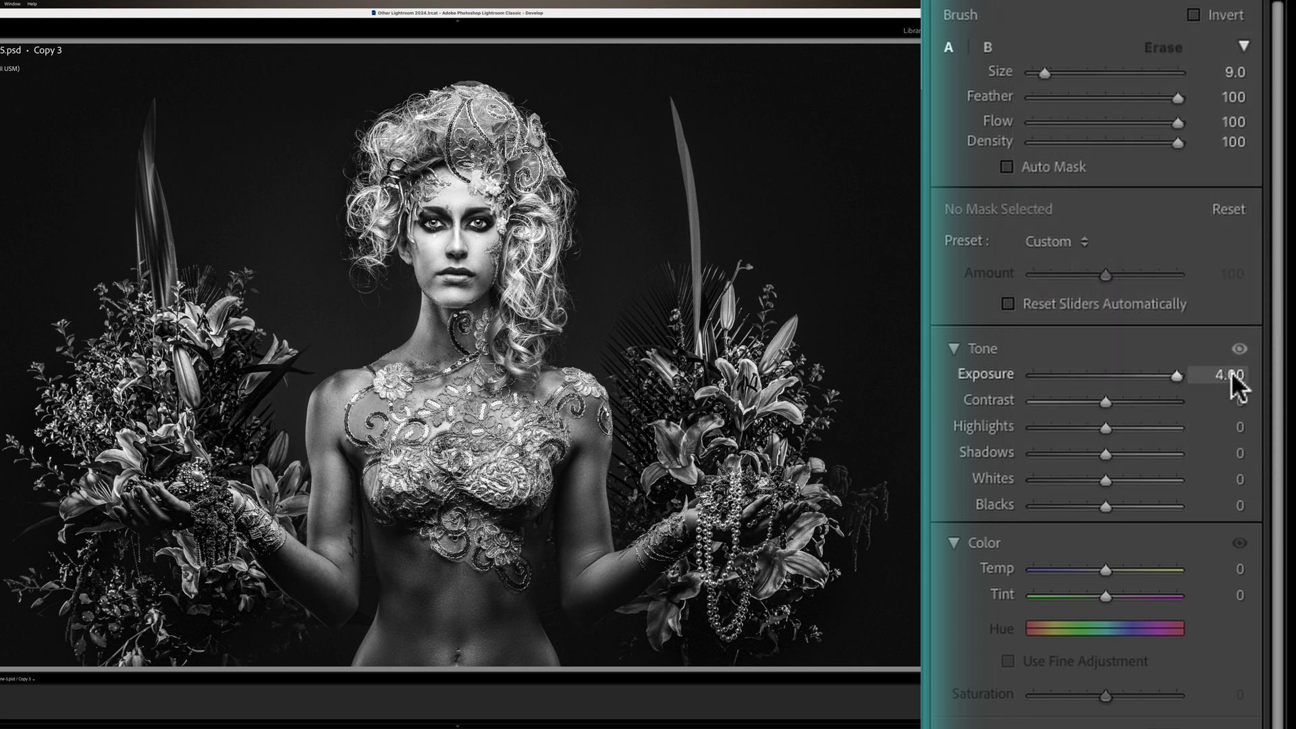
pyautogui.click(1049, 122)
pyautogui.moveTo(1050, 121); pyautogui.dragTo(1054, 122)
pyautogui.moveTo(1054, 120); pyautogui.dragTo(1062, 119)
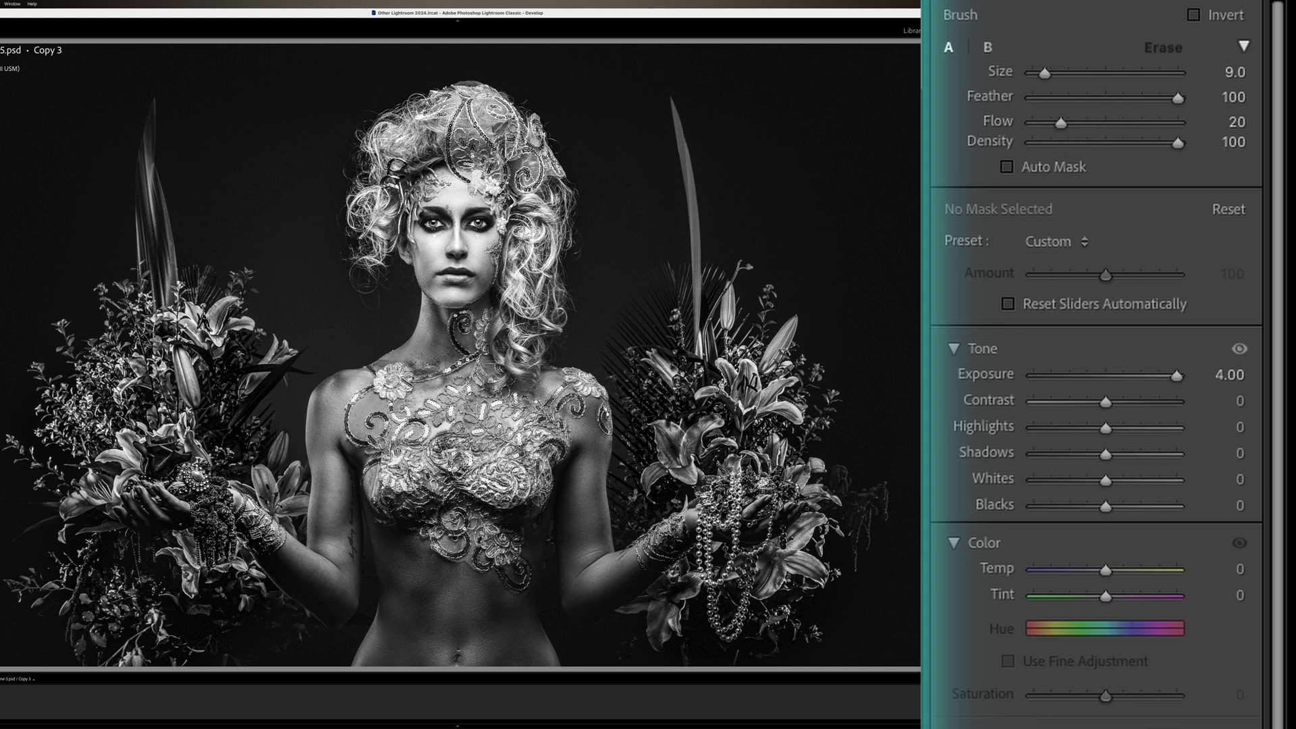
pyautogui.scroll(-4, 350, 517)
pyautogui.scroll(-3, 349, 518)
pyautogui.scroll(3, 338, 522)
pyautogui.click(334, 529)
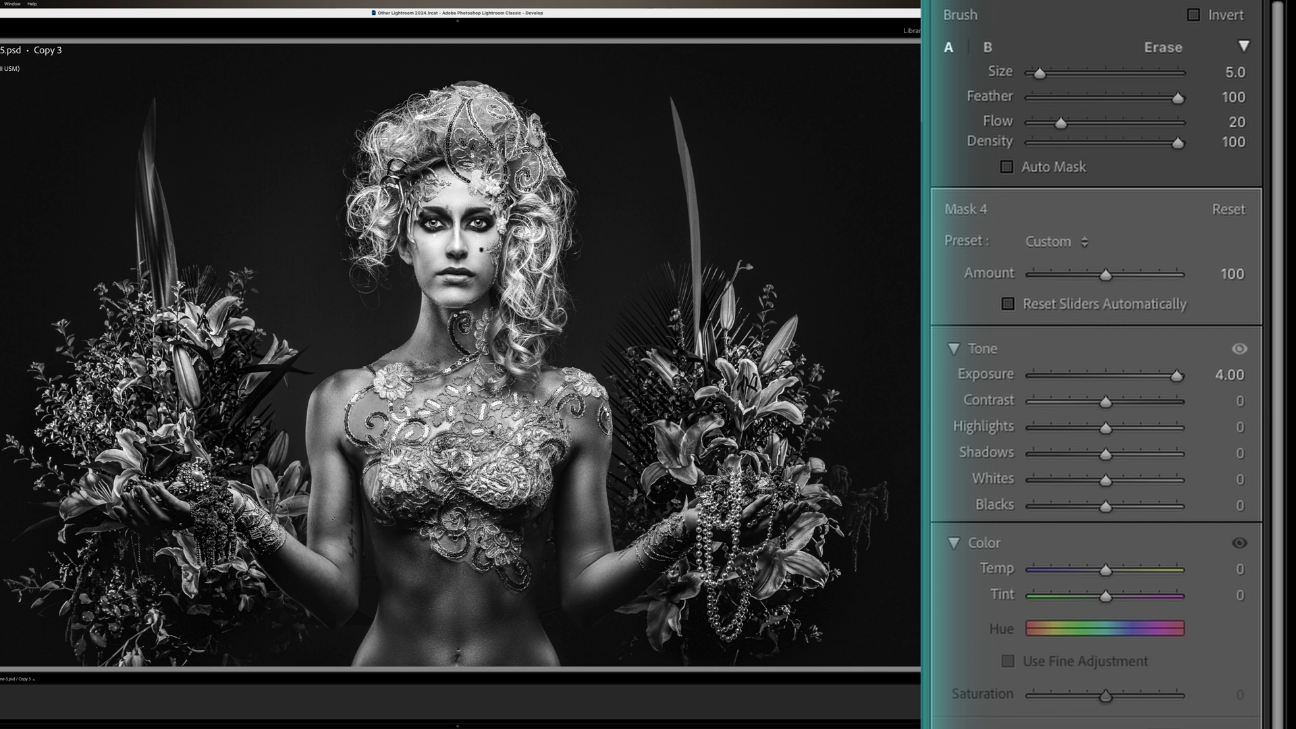
# Leave masking, create a virtual copy of the black-and-white portrait, and raise its point curve's black point to fade the blacks.
pyautogui.hotkey('shift', 'w')
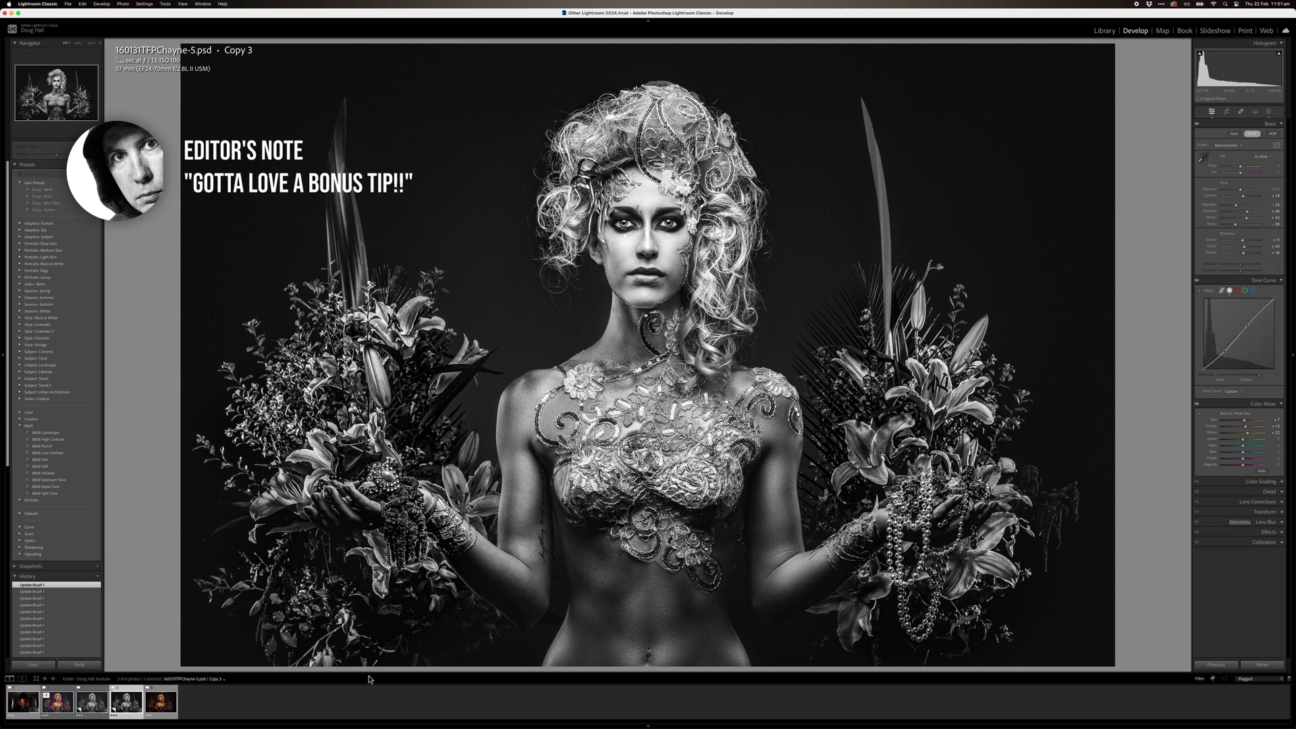
pyautogui.press('super+apostrophe')
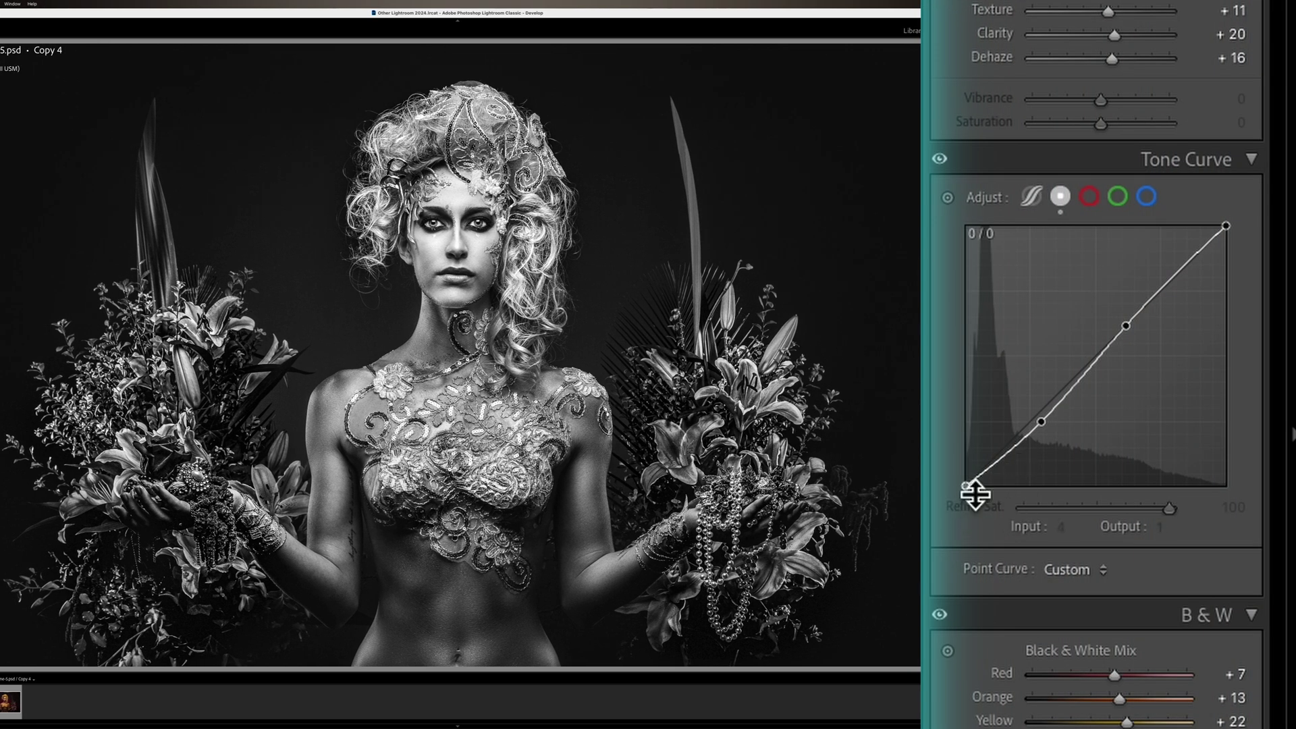
pyautogui.moveTo(971, 492); pyautogui.dragTo(933, 449)
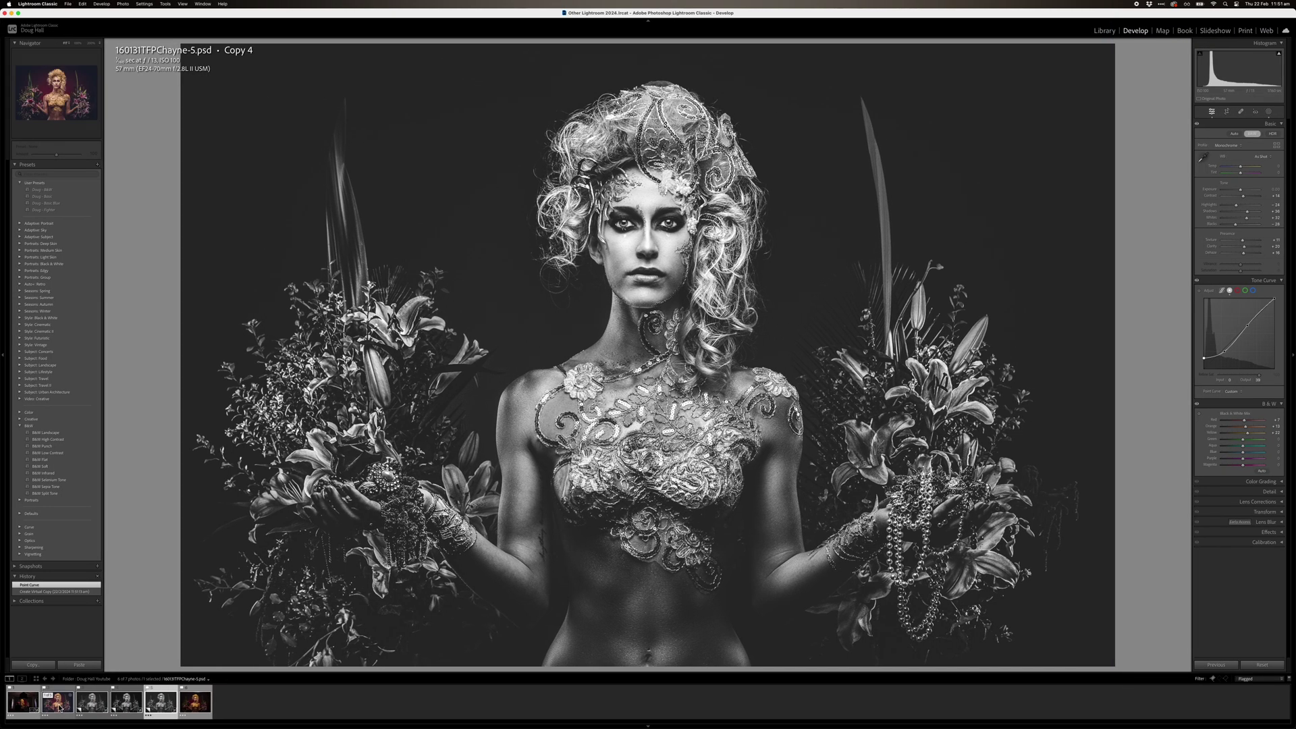
# Compare the color original with the black-and-white versions Copy 2, Copy 3 and Copy 4, one after another.
pyautogui.click(59, 706)
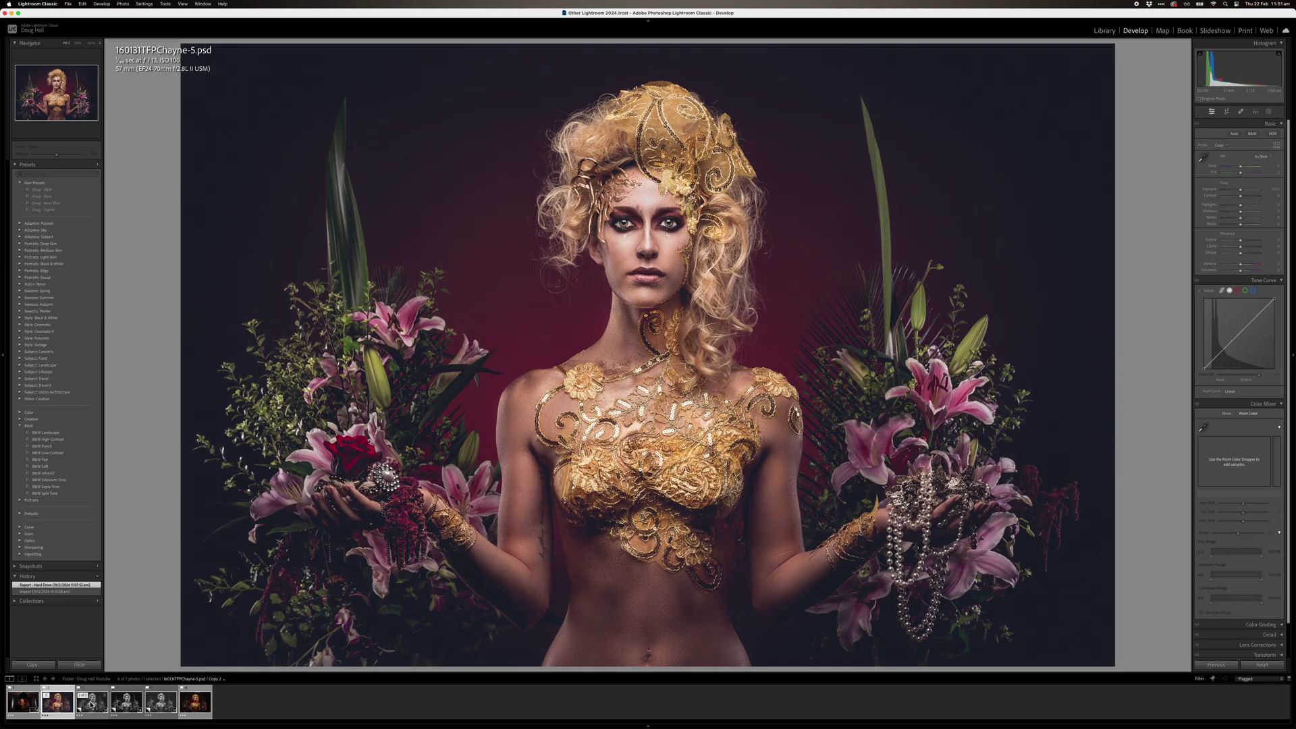
pyautogui.click(92, 705)
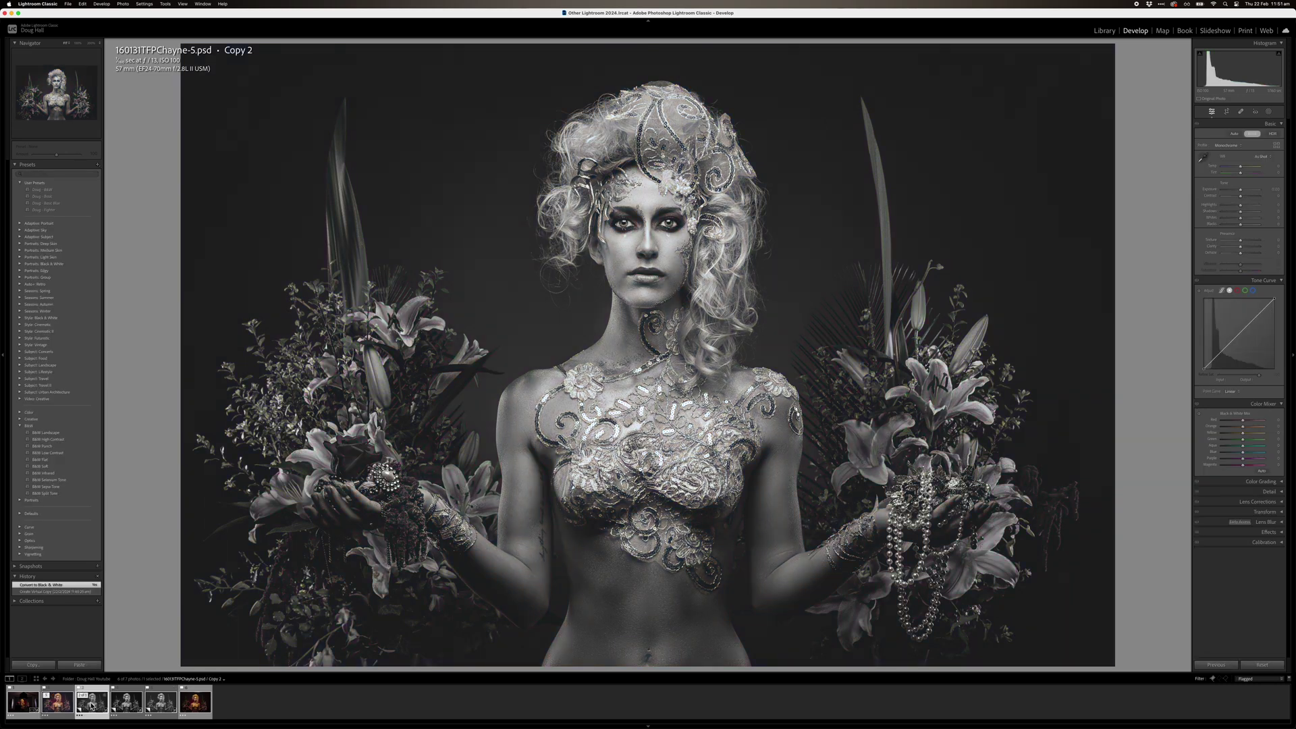
pyautogui.click(116, 707)
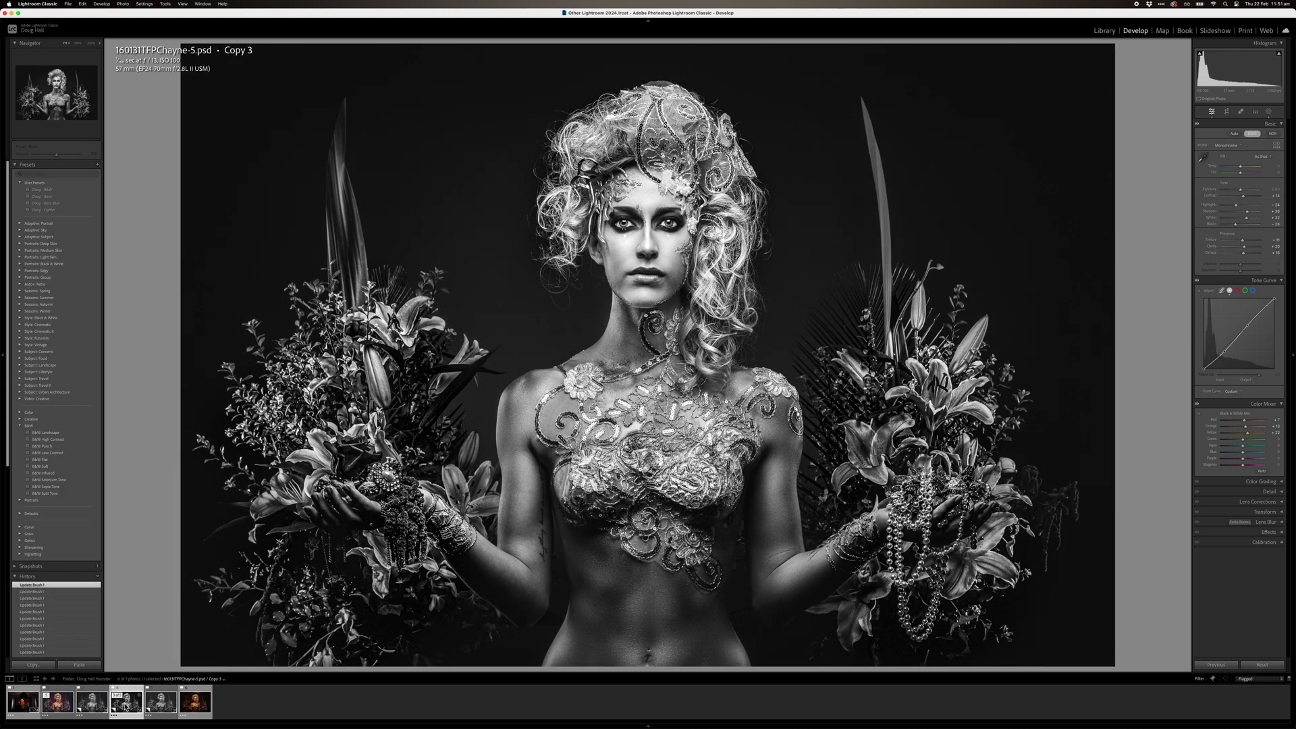
pyautogui.click(161, 705)
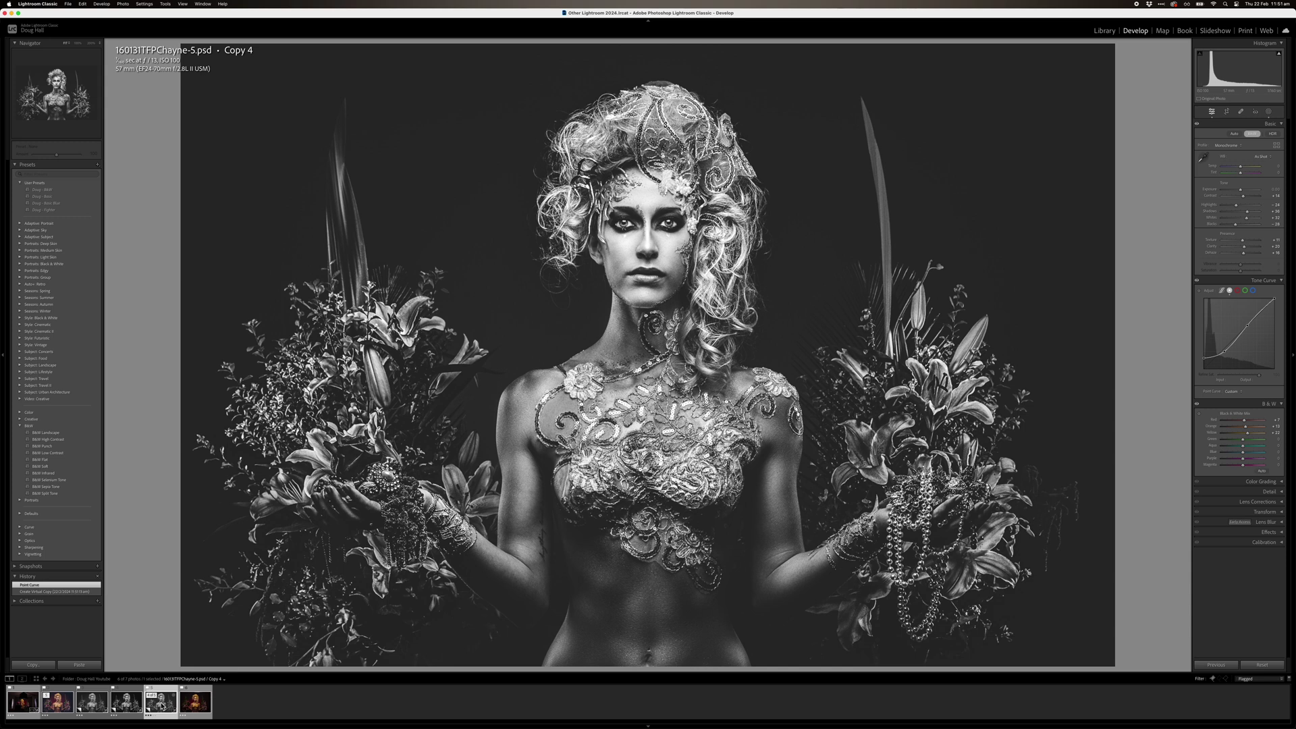